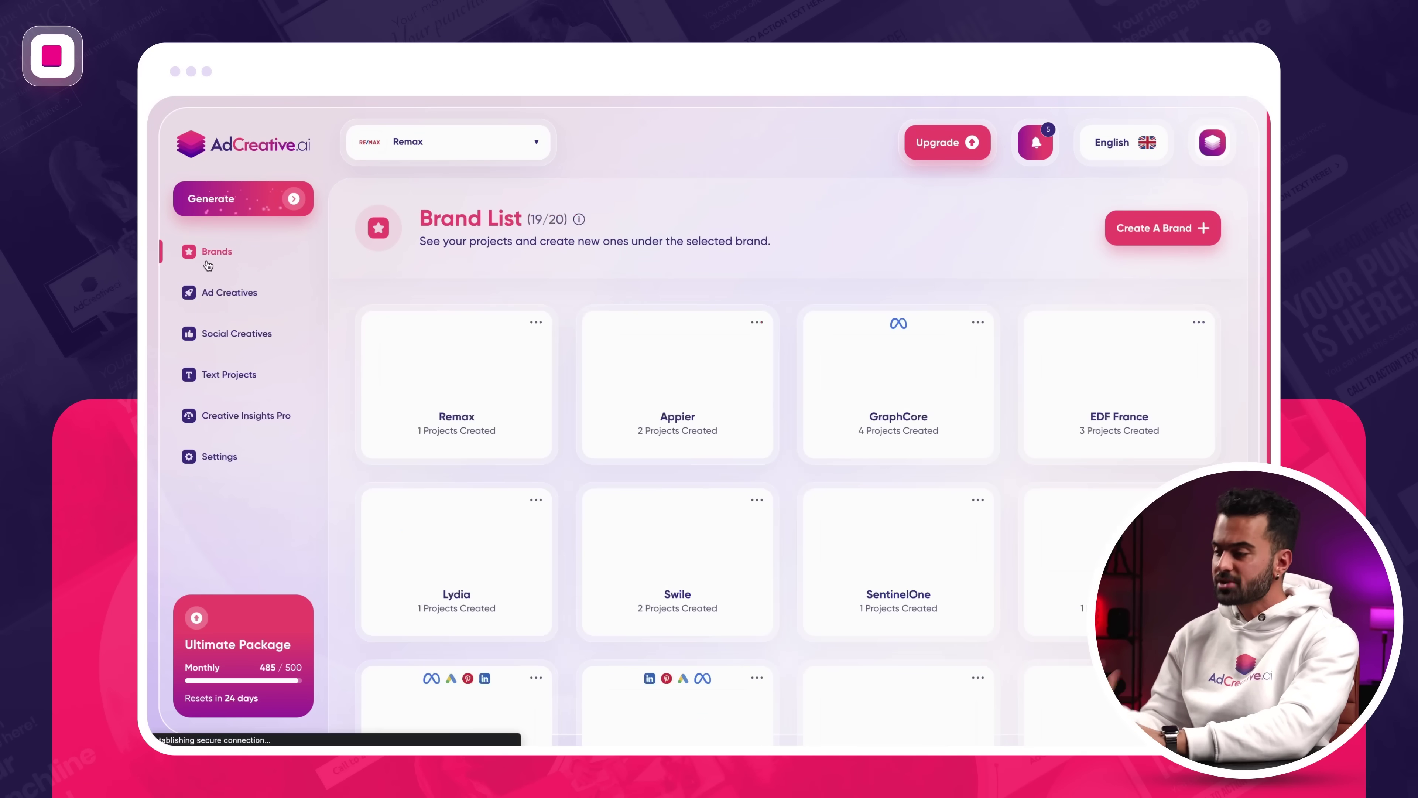
- Try the new-brand form's Main Color and Real Estate brand type, then open Remax's project list
{"action": "left_click", "coordinate": [1206, 241]}
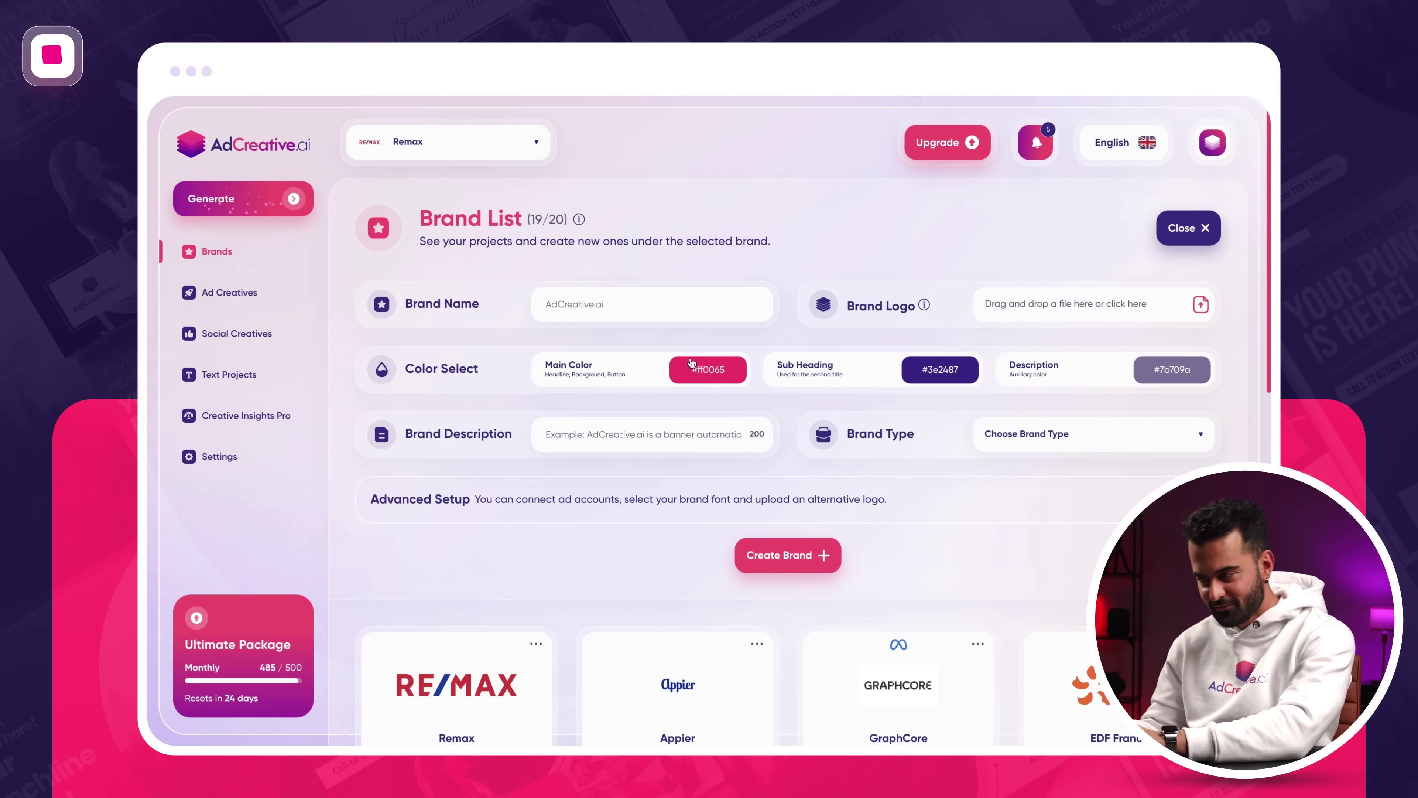
{"action": "left_click", "coordinate": [693, 373]}
{"action": "left_click", "coordinate": [1236, 128]}
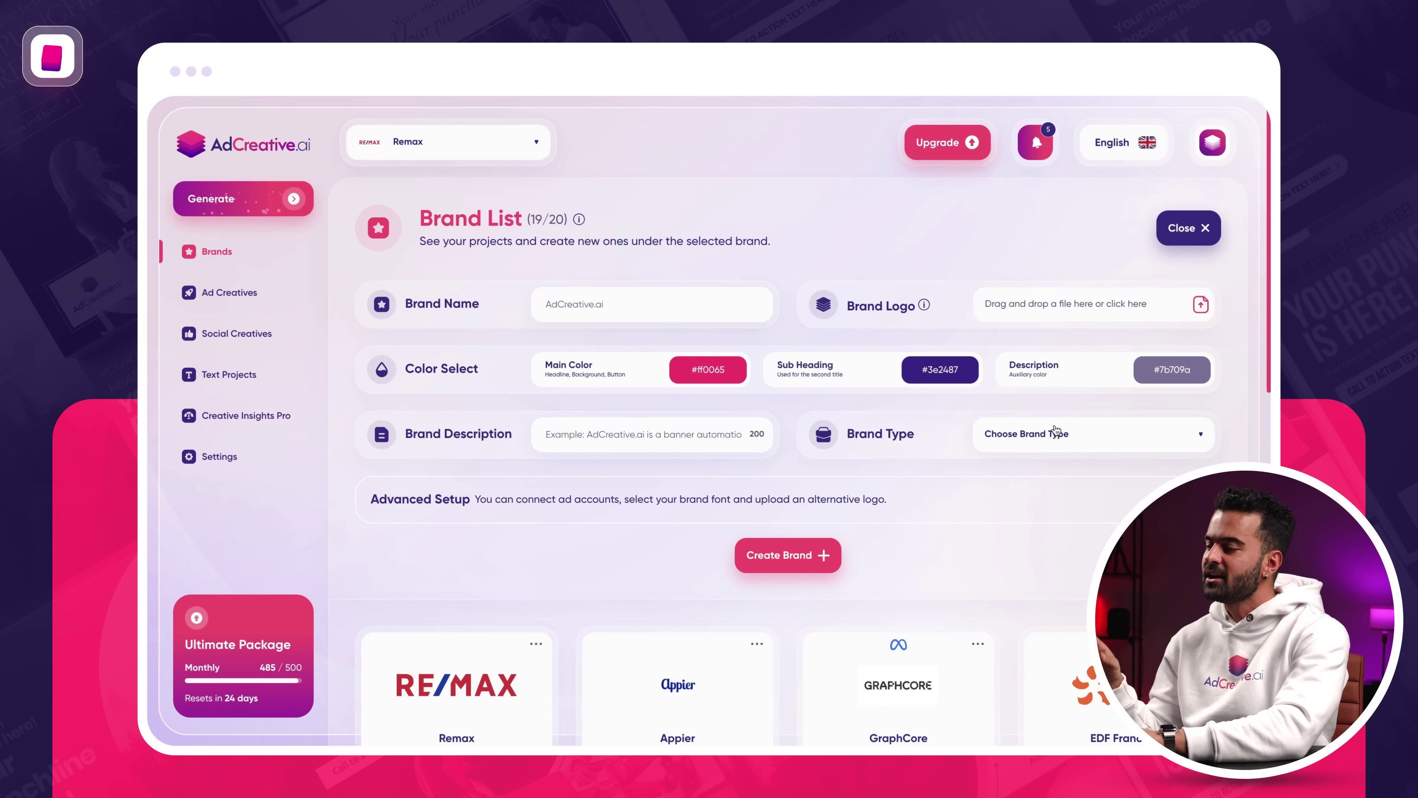
{"action": "left_click", "coordinate": [1052, 434]}
{"action": "left_click", "coordinate": [1009, 601]}
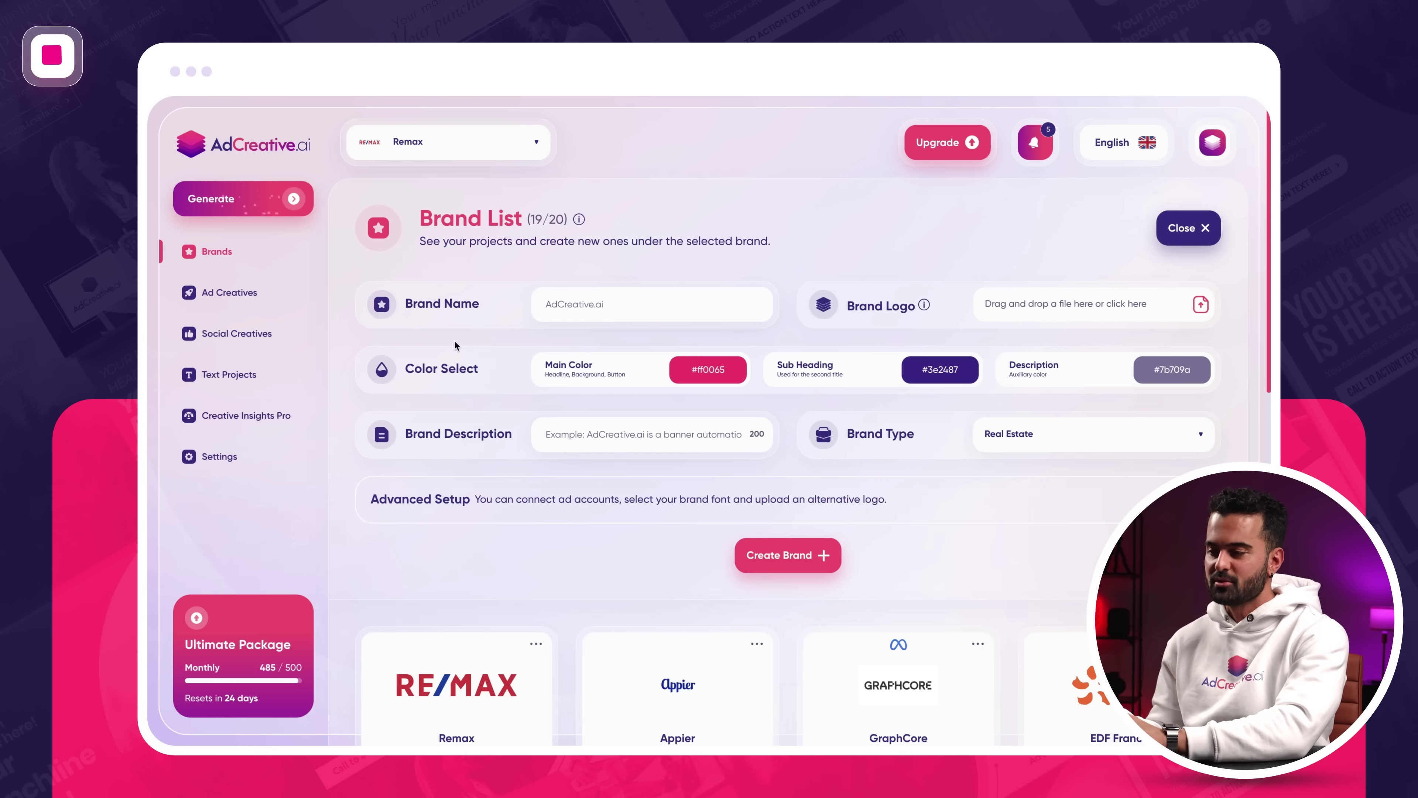
{"action": "scroll", "coordinate": [355, 538], "scroll_direction": "down", "scroll_amount": 1}
{"action": "left_click", "coordinate": [420, 638]}
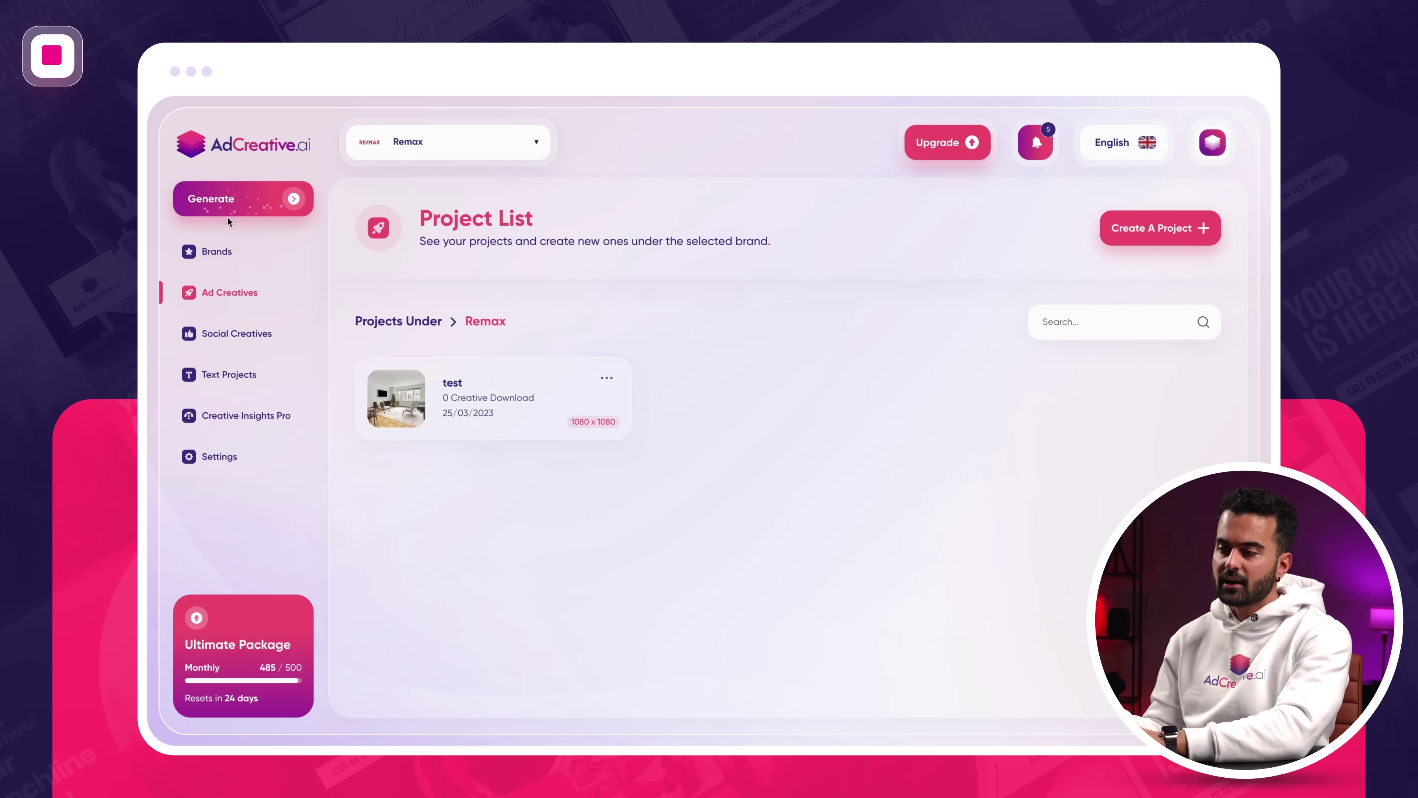
- Start a new Ad Creatives project at Post Size 1080x1080 and expand Project Description
{"action": "left_click", "coordinate": [222, 203]}
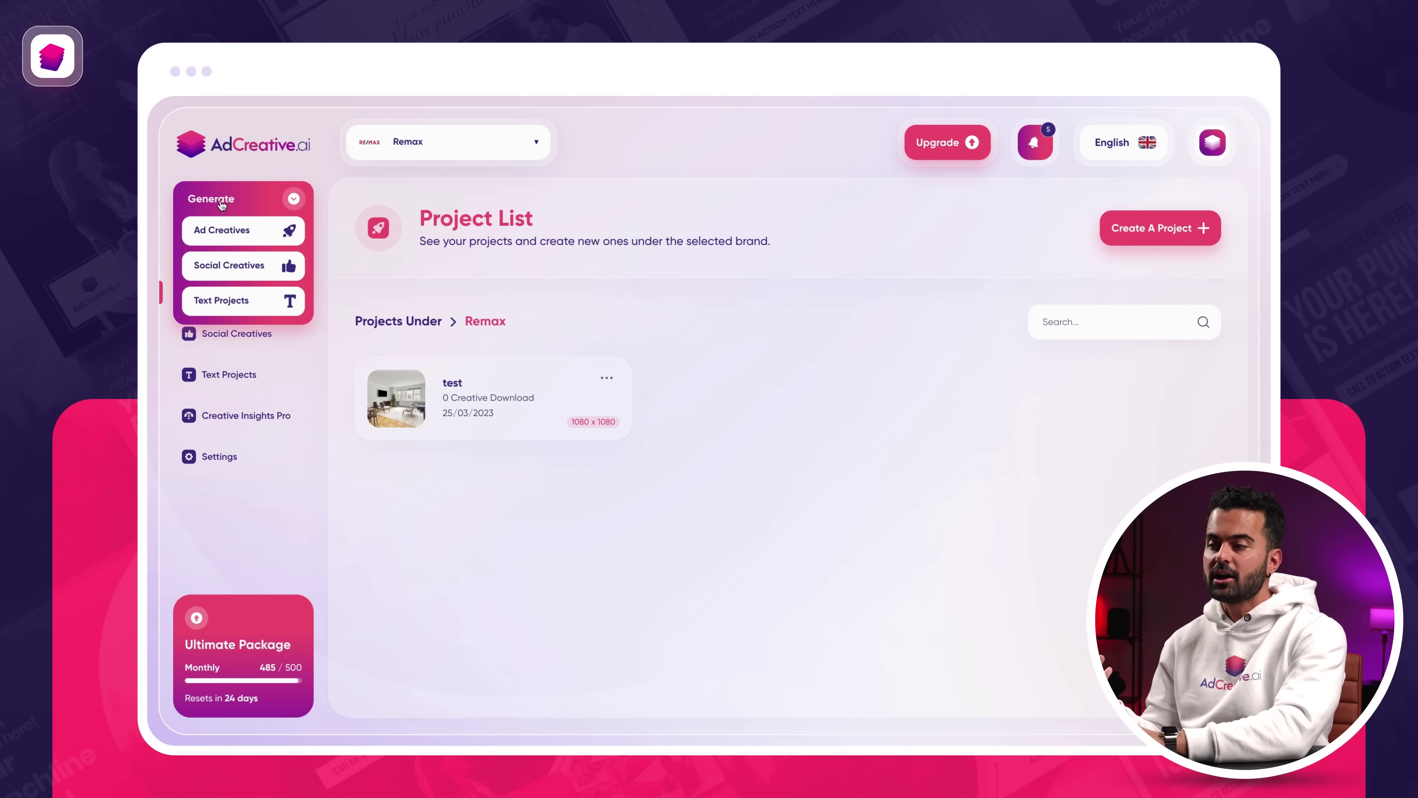
{"action": "left_click", "coordinate": [239, 241]}
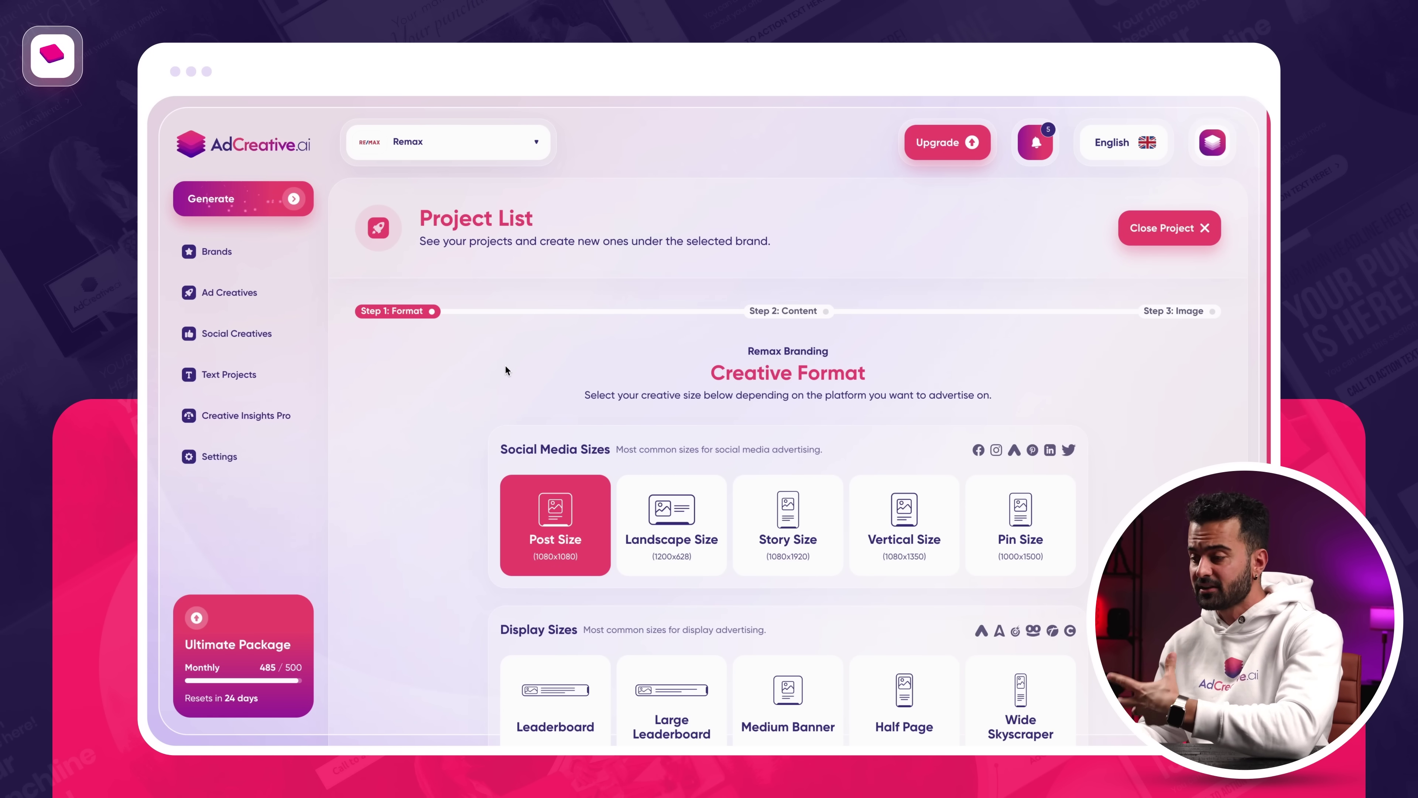
{"action": "scroll", "coordinate": [506, 370], "scroll_direction": "down", "scroll_amount": 5}
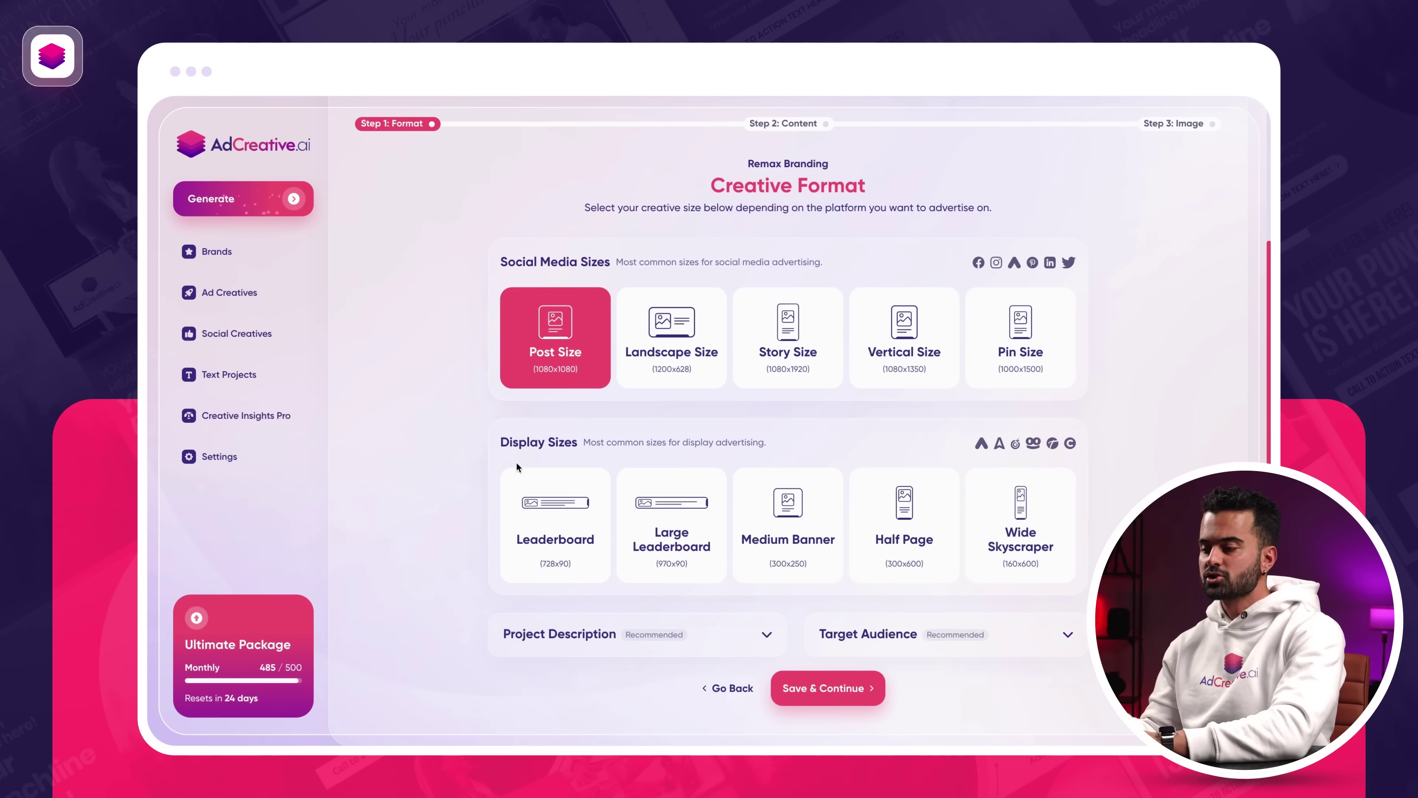
{"action": "left_click", "coordinate": [528, 646]}
{"action": "scroll", "coordinate": [530, 636], "scroll_direction": "down", "scroll_amount": 1}
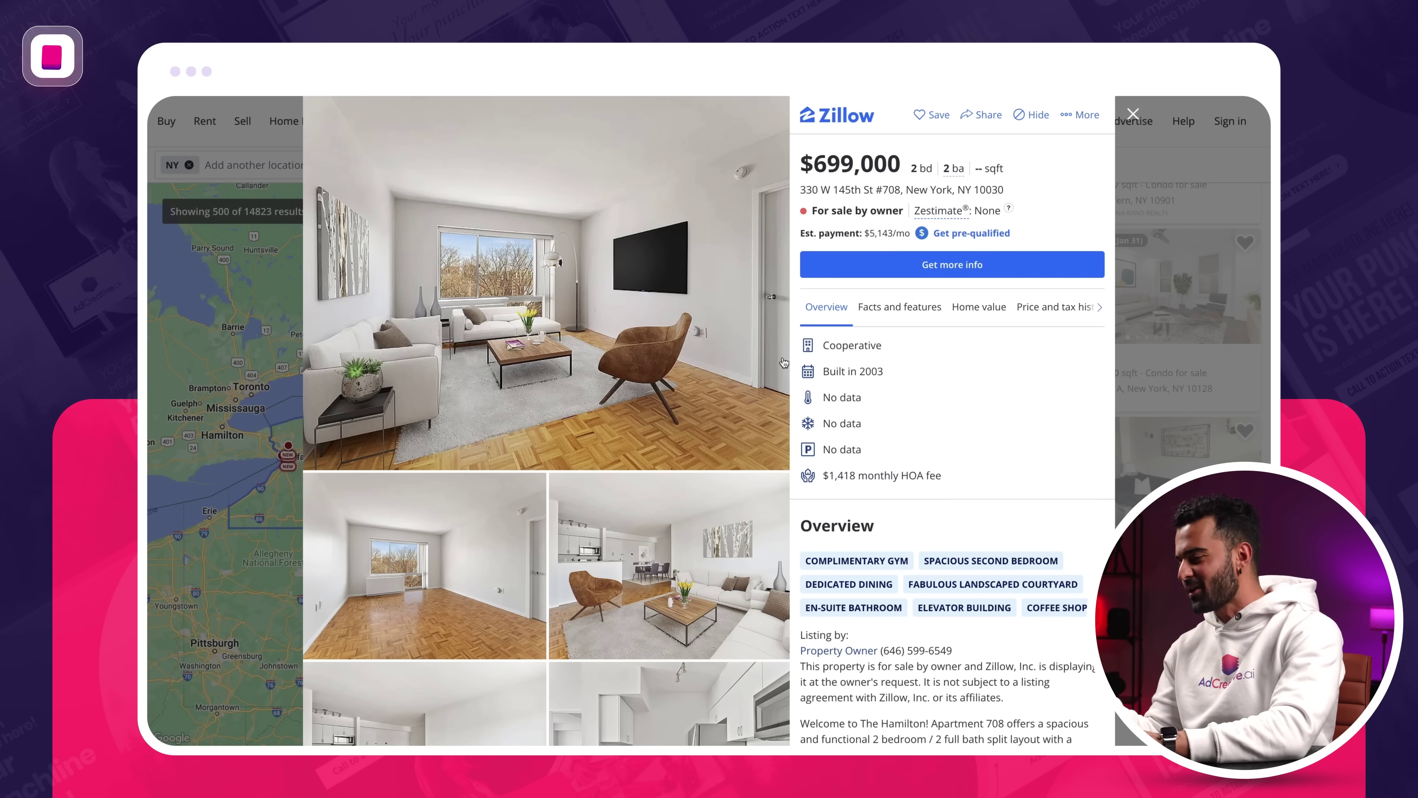
- Copy the Hamilton listing's opening sentences from Zillow and paste them as the project description
{"action": "scroll", "coordinate": [898, 440], "scroll_direction": "down", "scroll_amount": 3}
{"action": "scroll", "coordinate": [898, 444], "scroll_direction": "down", "scroll_amount": 1}
{"action": "left_click", "coordinate": [841, 558]}
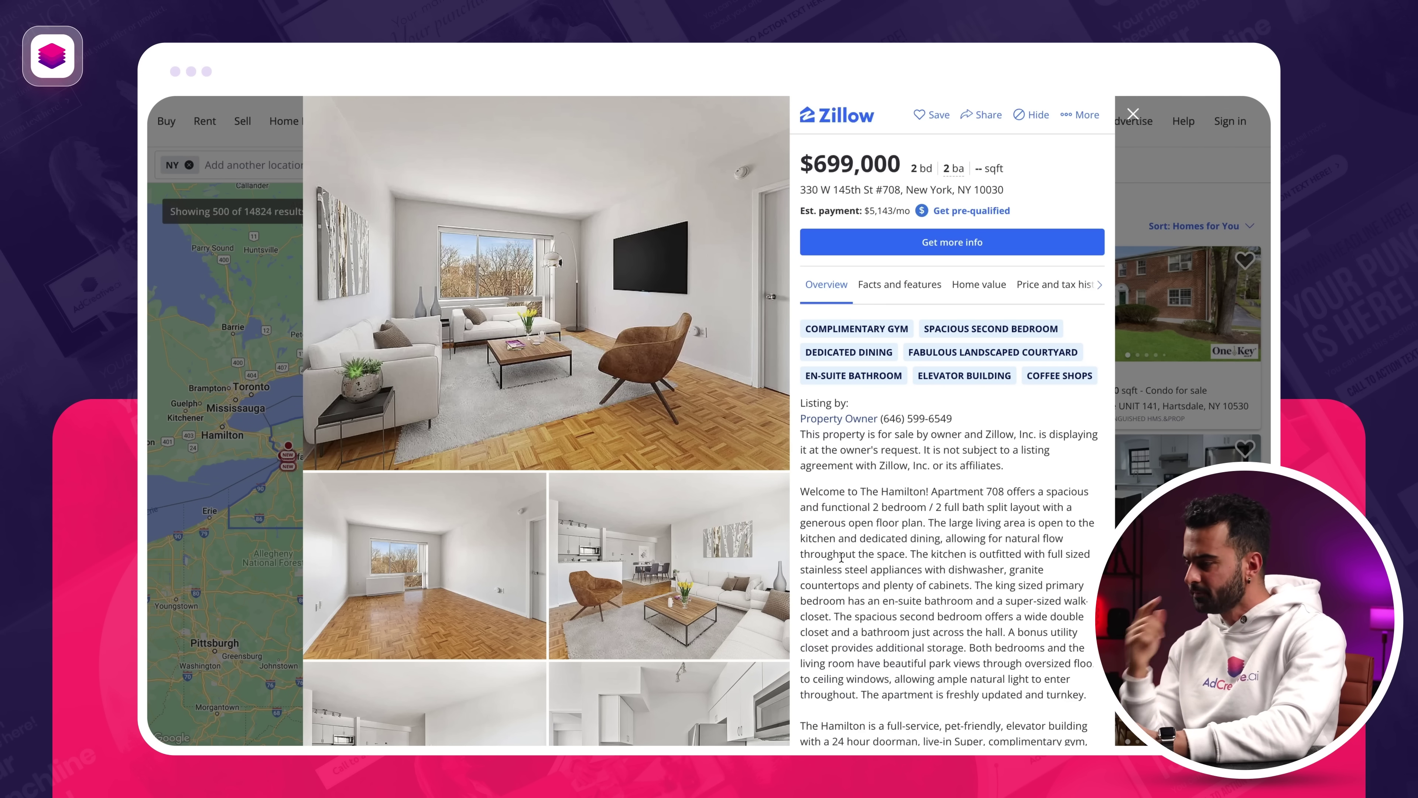
{"action": "left_click_drag", "start_coordinate": [796, 493], "coordinate": [921, 522]}
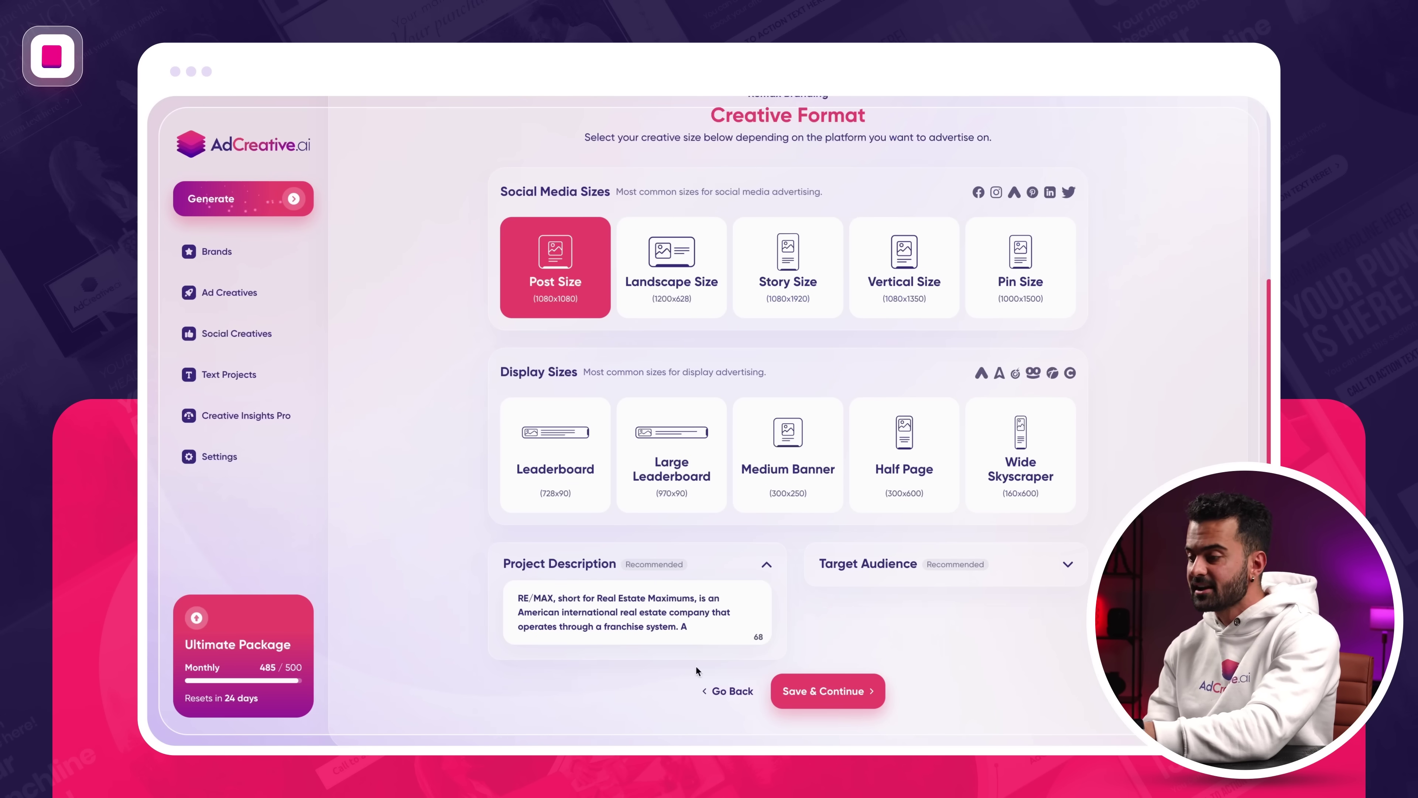
{"action": "left_click", "coordinate": [663, 631]}
{"action": "key", "text": "ctrl+a"}
{"action": "type", "text": "Welcome to The Hamilton! Apartment 708 offers a spacious and functional 2 bedroom / 2 full bath split layout with a generous open floor plan."}
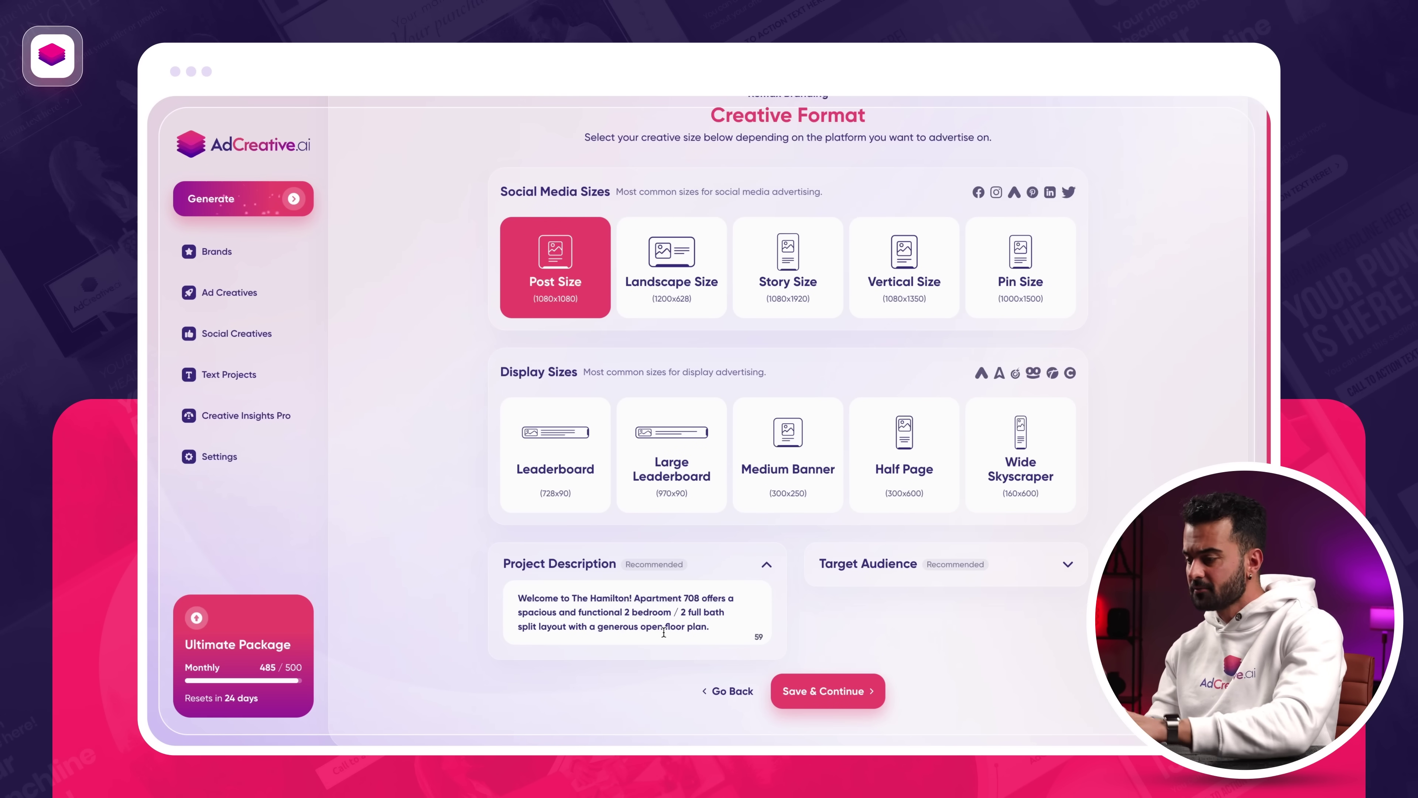
- Enter 'home buyers' as the target audience and save to continue to Texts and Button
{"action": "left_click", "coordinate": [855, 564]}
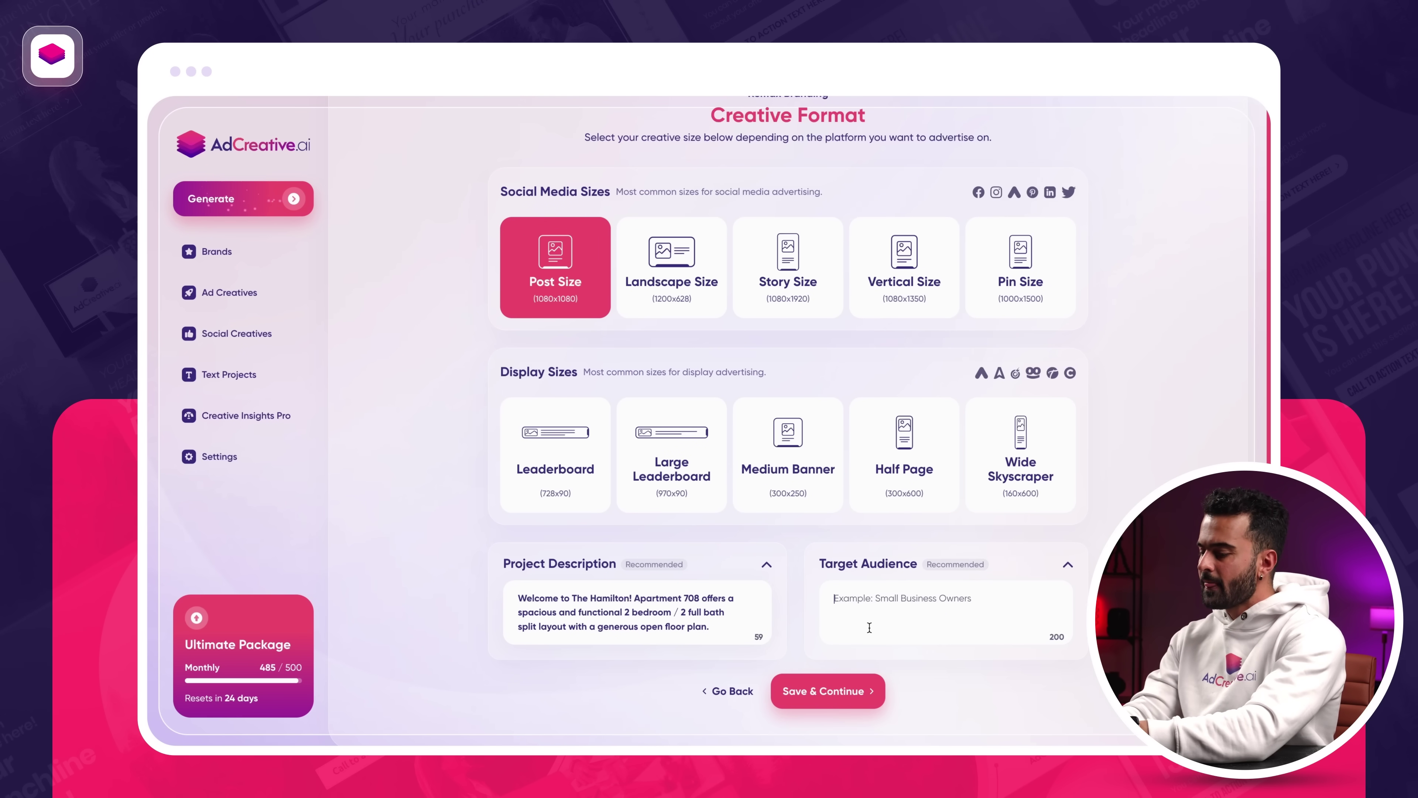
{"action": "left_click", "coordinate": [870, 627]}
{"action": "type", "text": "home buyers"}
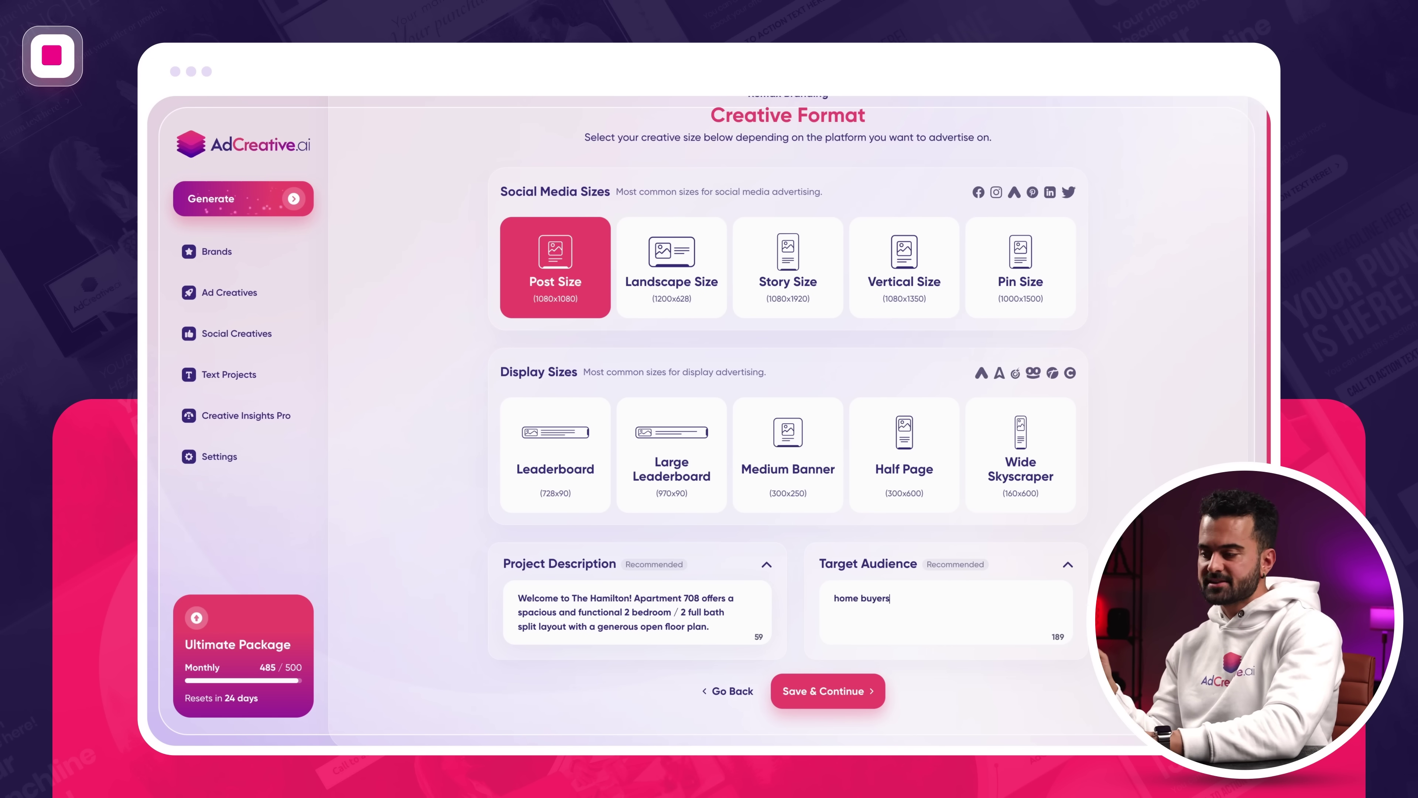
{"action": "left_click", "coordinate": [832, 693]}
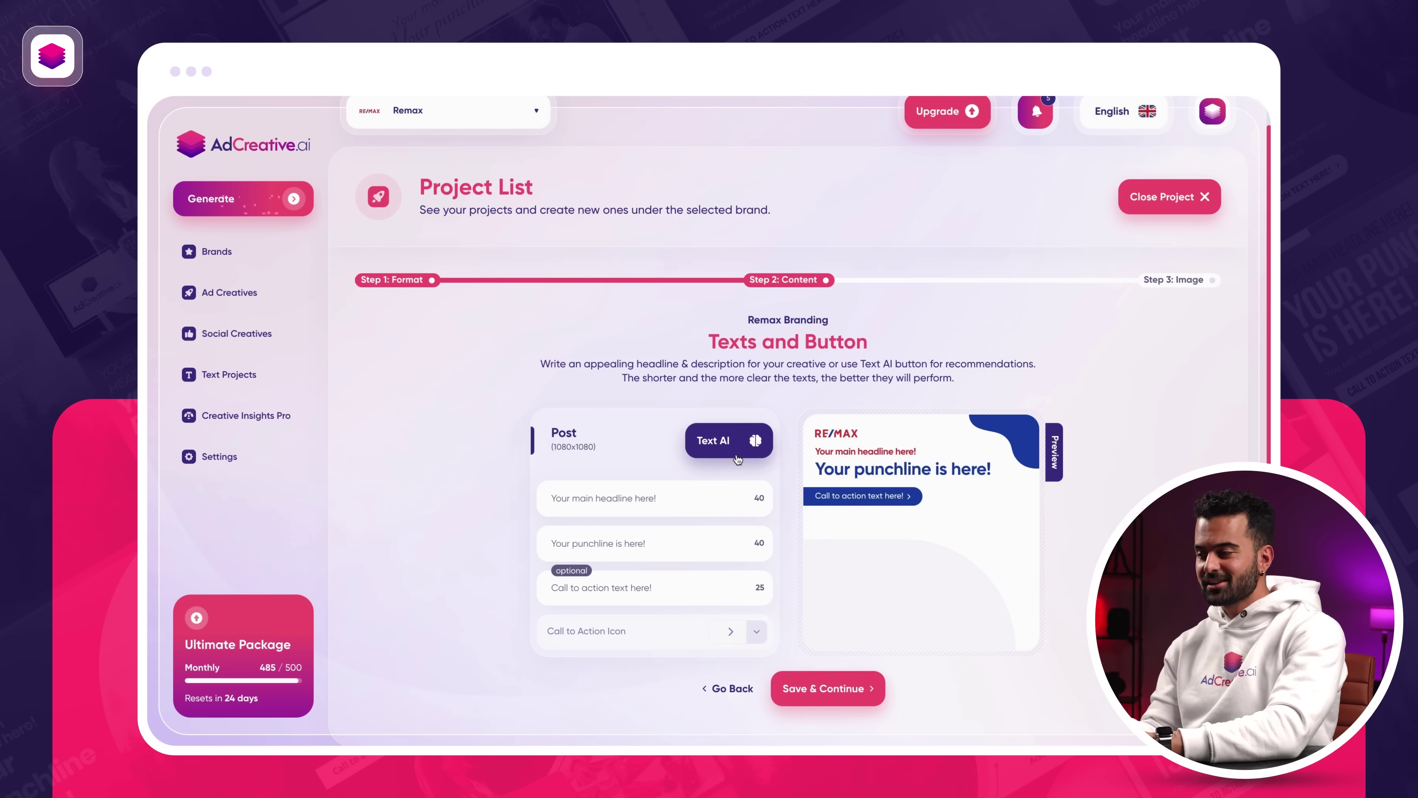
- Generate the headline, punchline and call-to-action texts with Text AI in English
{"action": "left_click", "coordinate": [737, 458]}
{"action": "scroll", "coordinate": [733, 502], "scroll_direction": "down", "scroll_amount": 5}
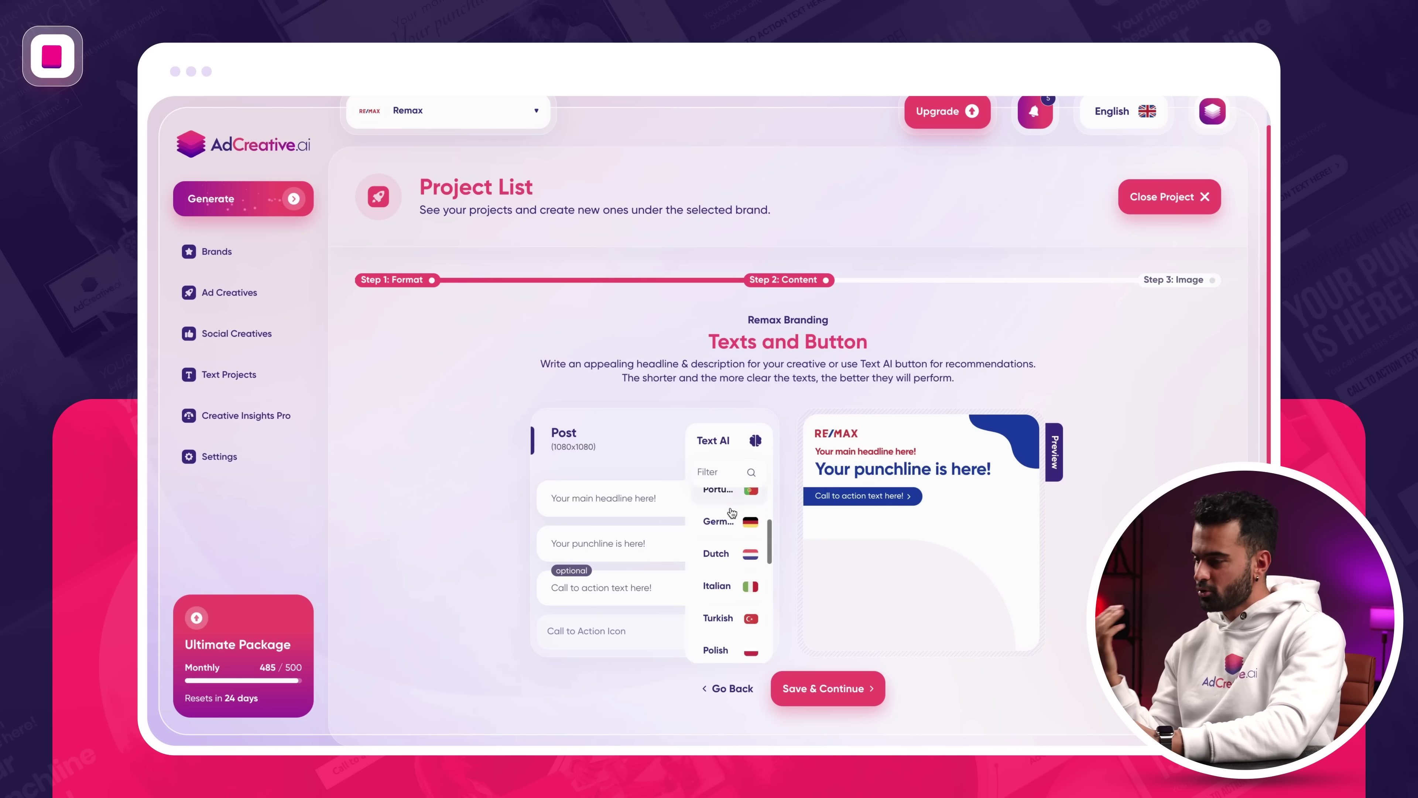
{"action": "scroll", "coordinate": [731, 512], "scroll_direction": "down", "scroll_amount": 4}
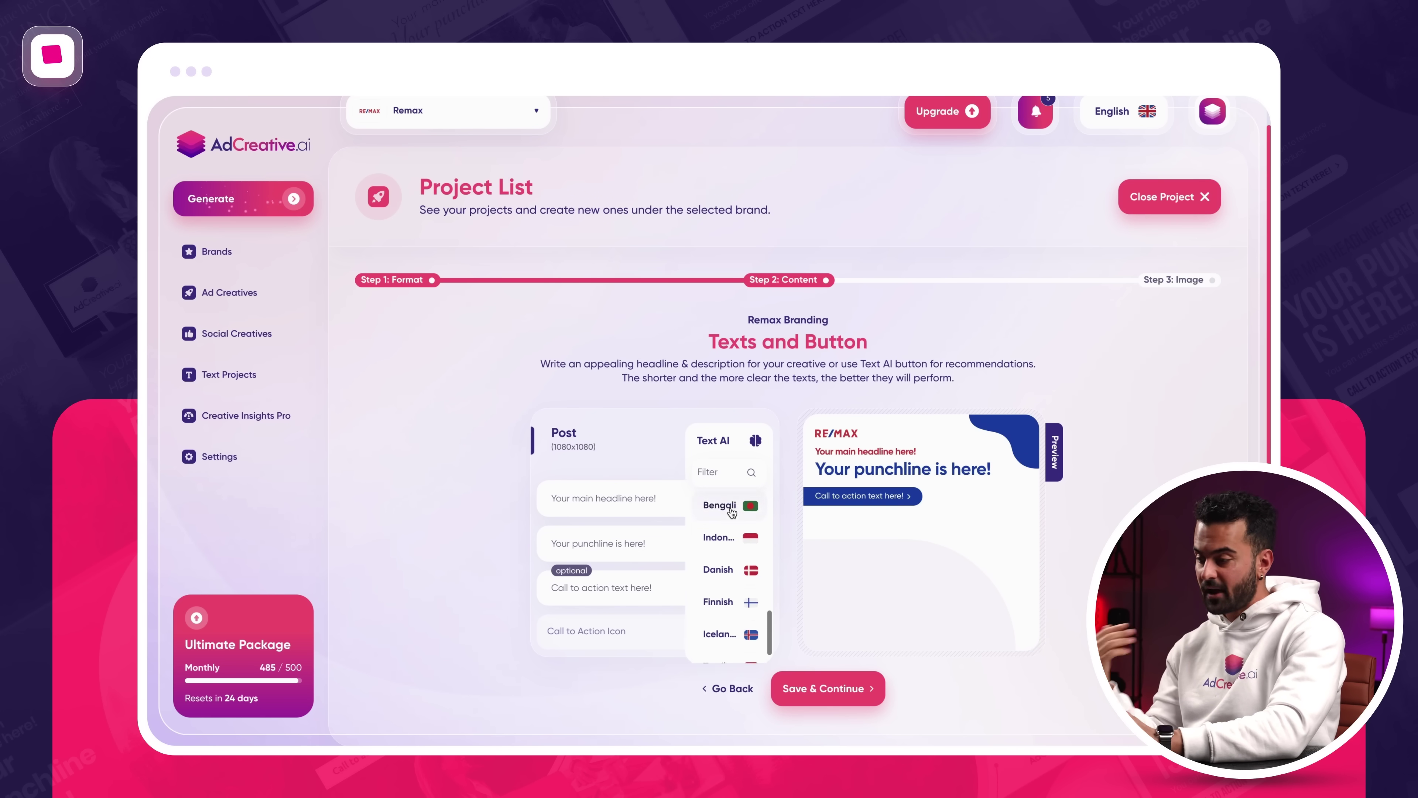
{"action": "scroll", "coordinate": [731, 512], "scroll_direction": "up", "scroll_amount": 9}
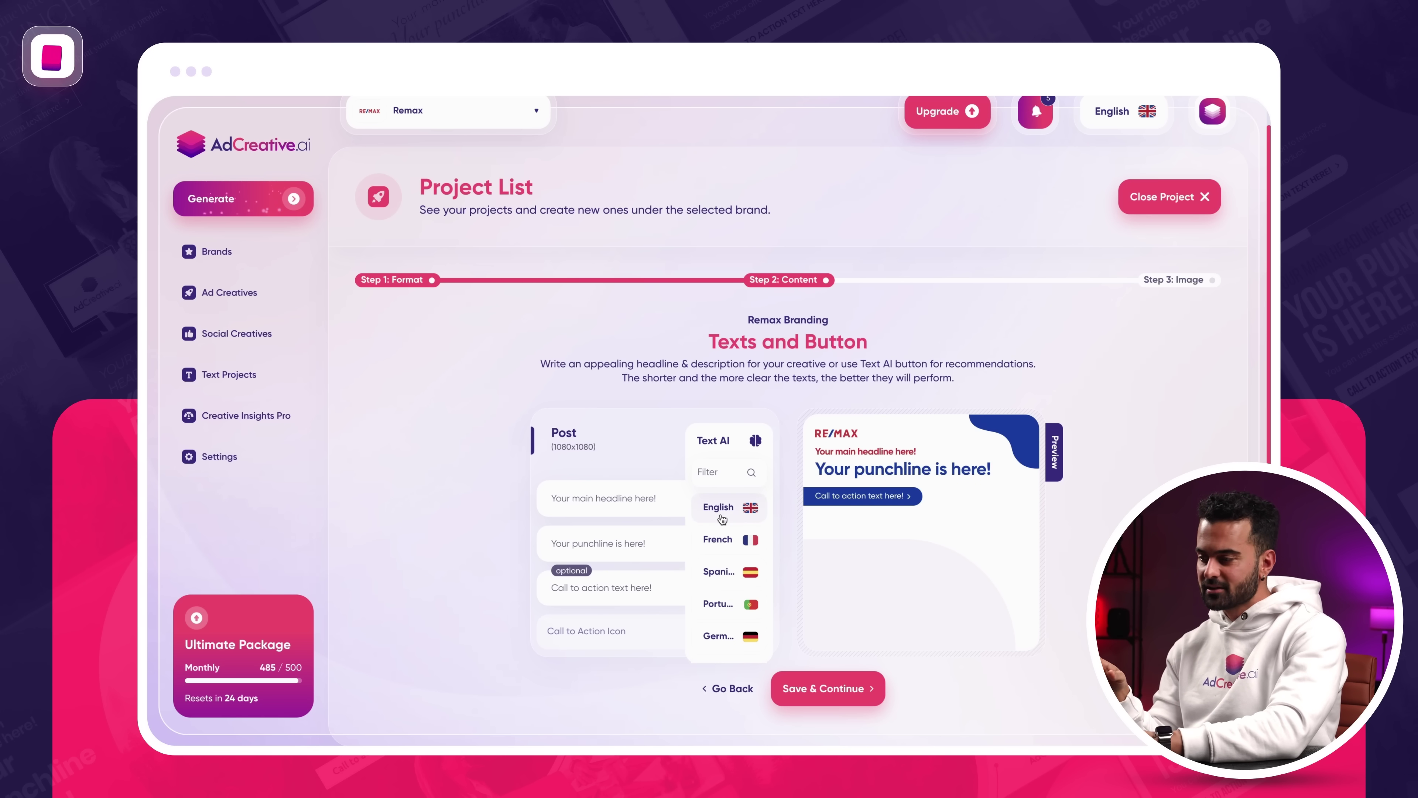
{"action": "left_click", "coordinate": [721, 512]}
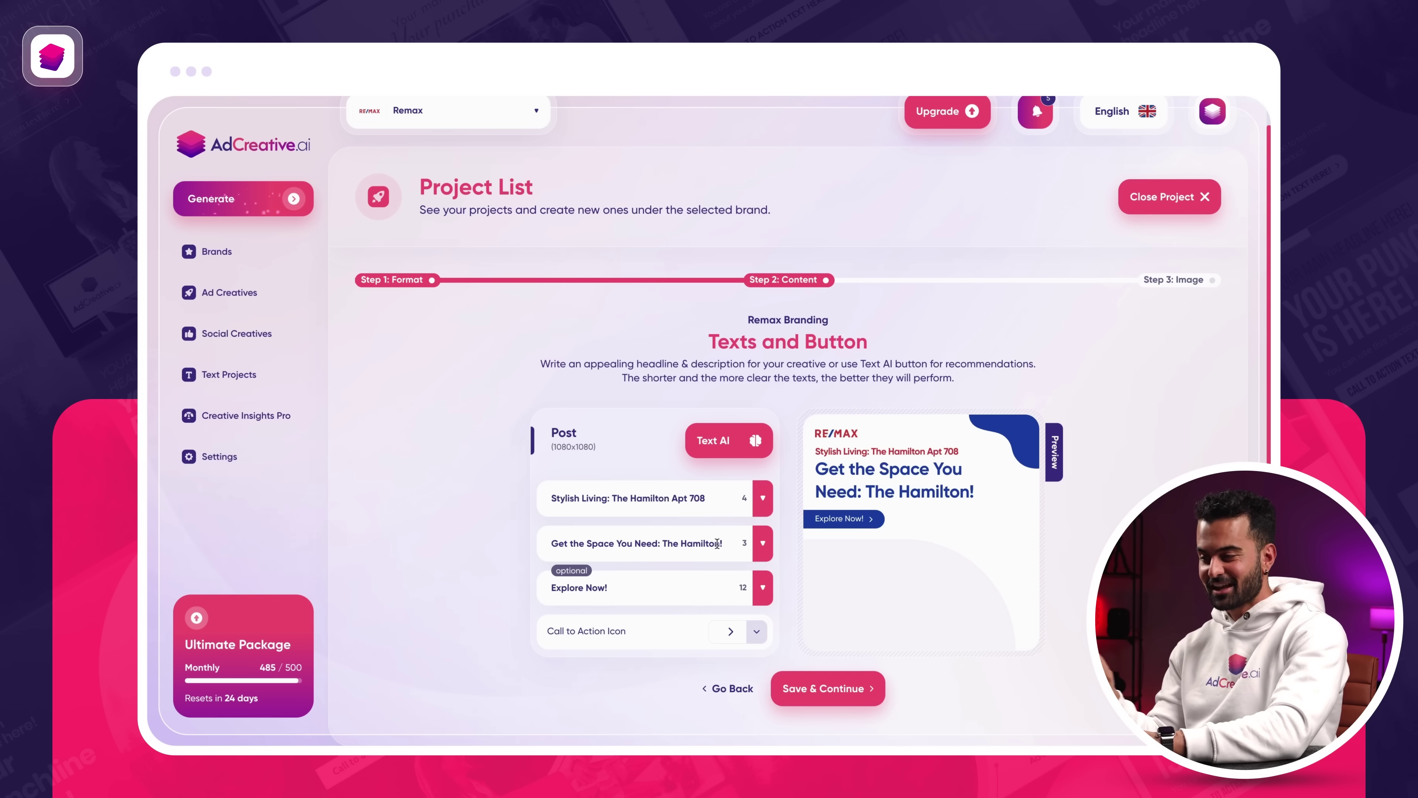
- Choose 'Modern Living at The Hamilton' from the headline suggestions
{"action": "left_click", "coordinate": [759, 550]}
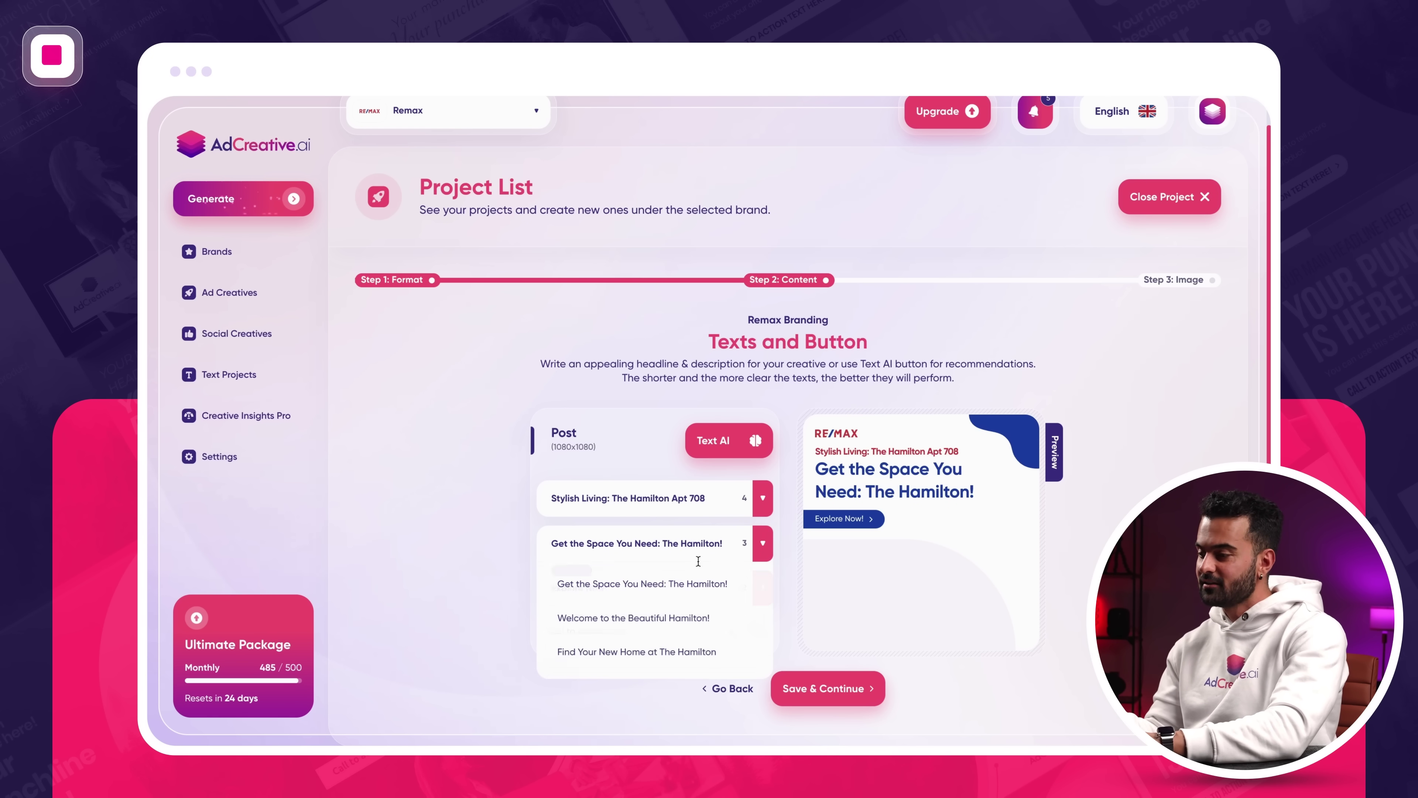
{"action": "scroll", "coordinate": [650, 583], "scroll_direction": "down", "scroll_amount": 3}
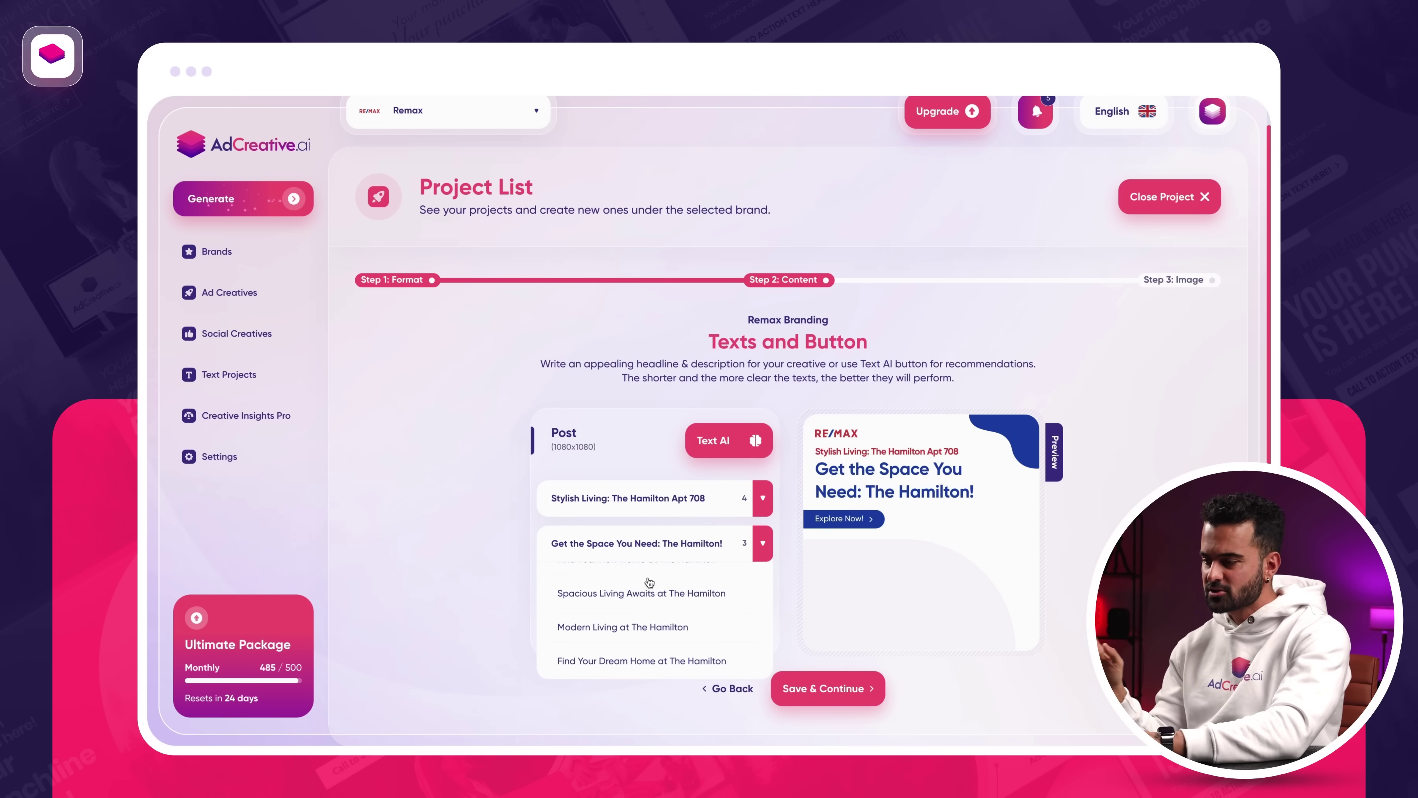
{"action": "scroll", "coordinate": [649, 583], "scroll_direction": "down", "scroll_amount": 1}
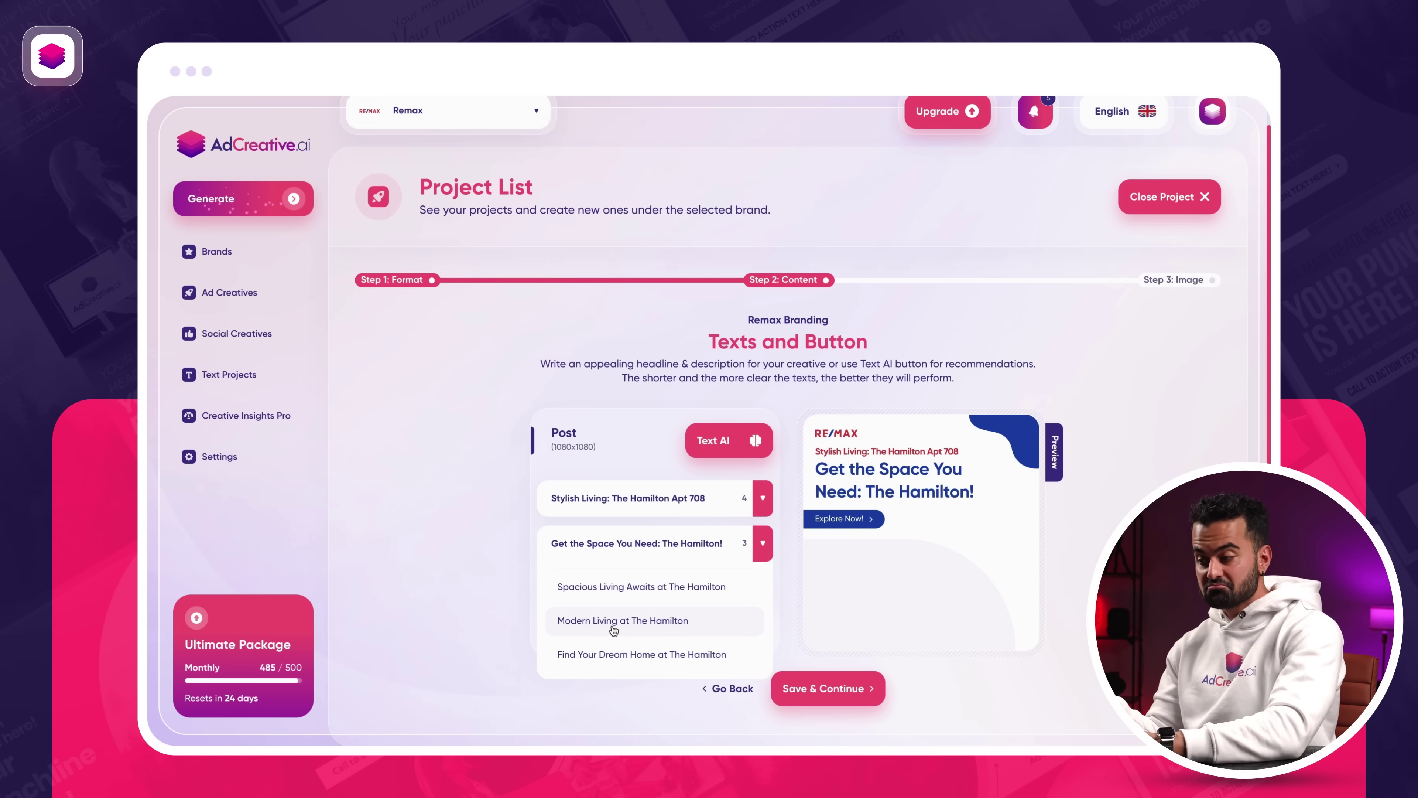
{"action": "left_click", "coordinate": [613, 630]}
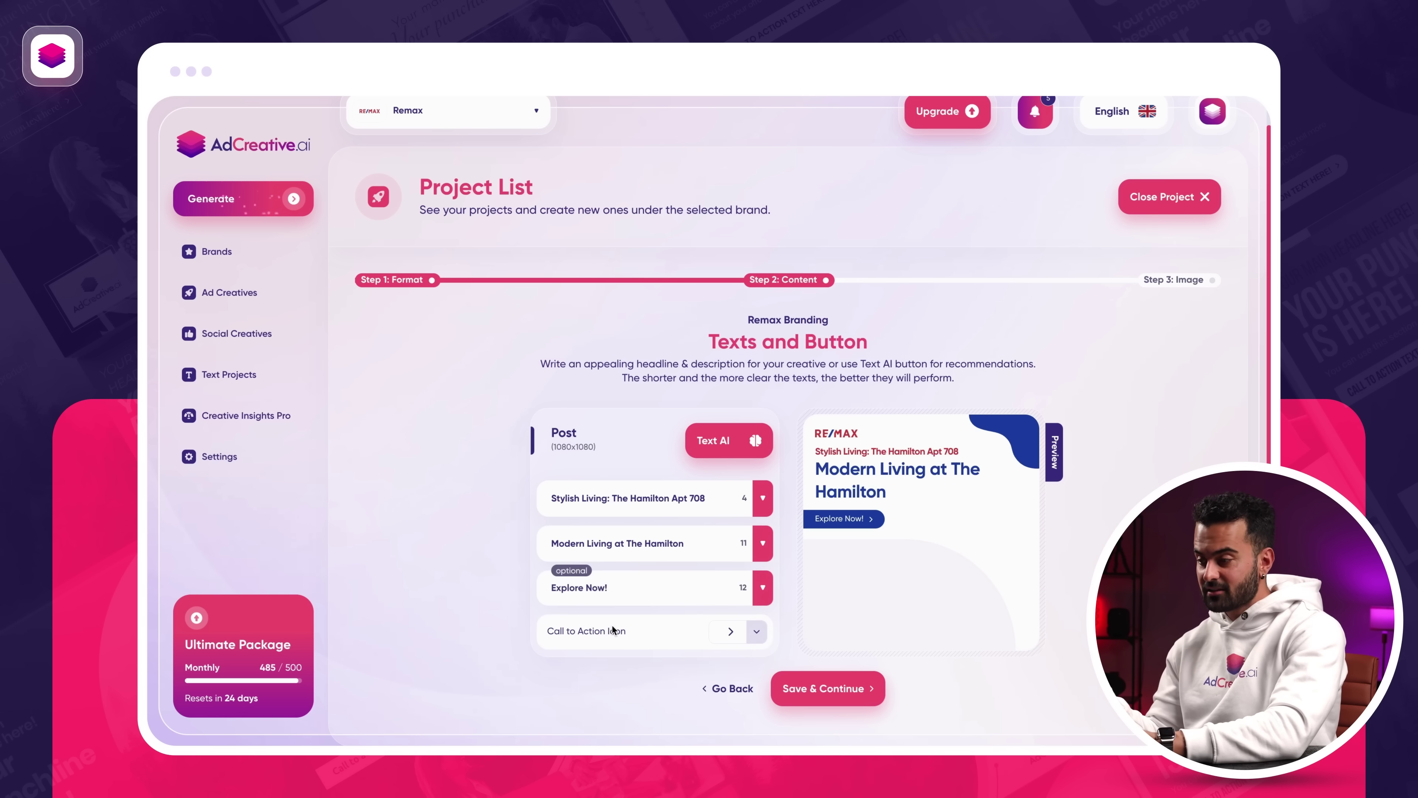
- Choose 'Feel At Home!' as the call to action and save to reach the Background Image step
{"action": "left_click", "coordinate": [762, 596]}
{"action": "scroll", "coordinate": [651, 635], "scroll_direction": "down", "scroll_amount": 3}
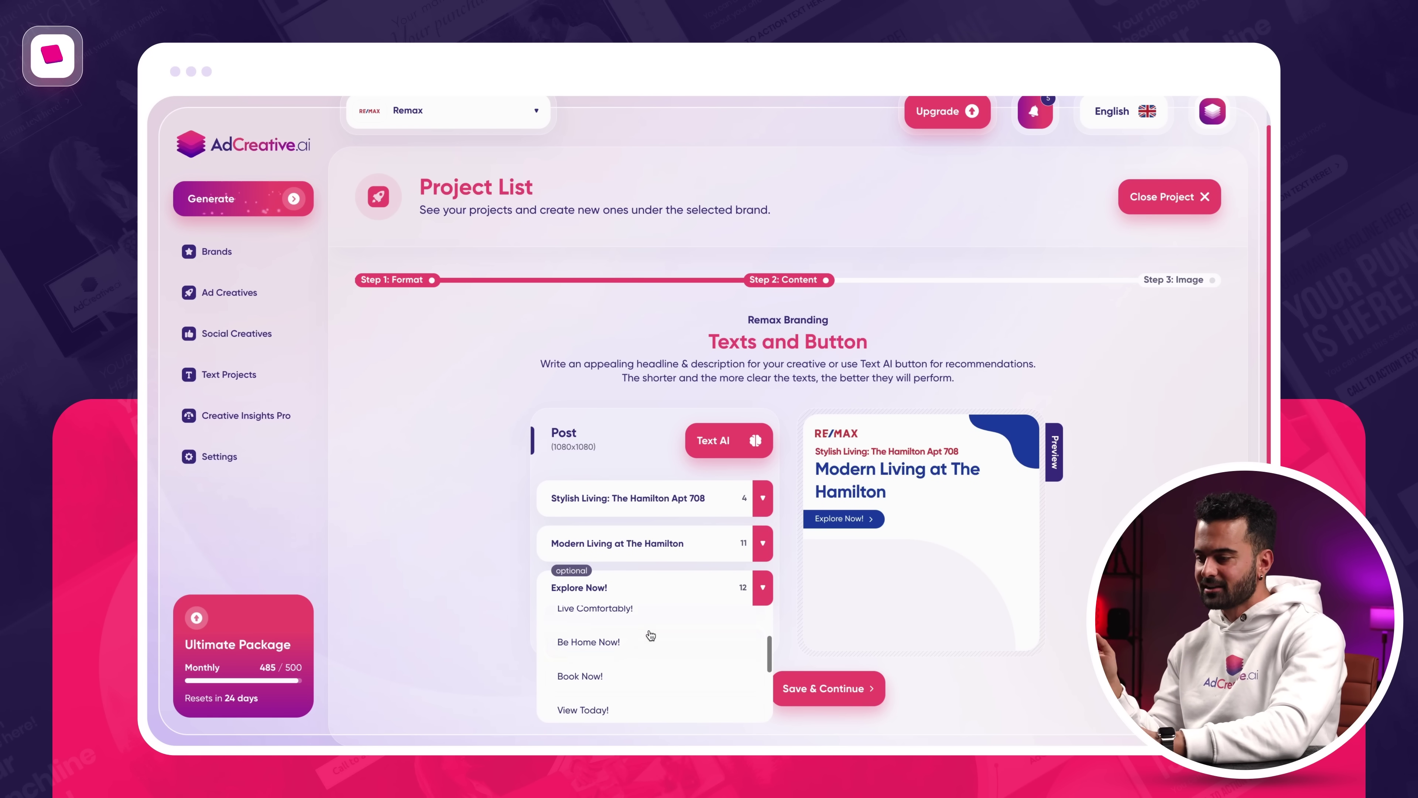
{"action": "scroll", "coordinate": [637, 643], "scroll_direction": "down", "scroll_amount": 2}
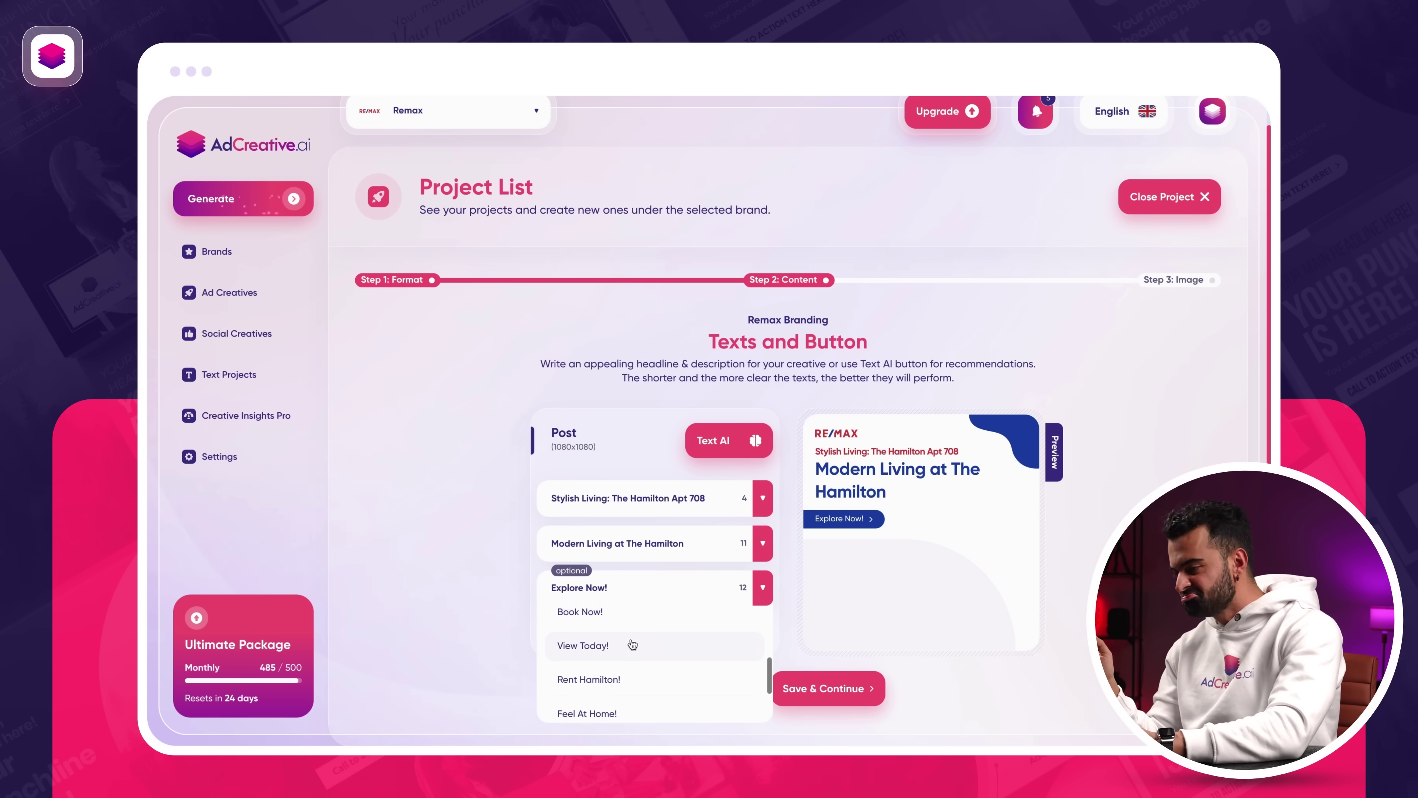
{"action": "scroll", "coordinate": [632, 645], "scroll_direction": "down", "scroll_amount": 3}
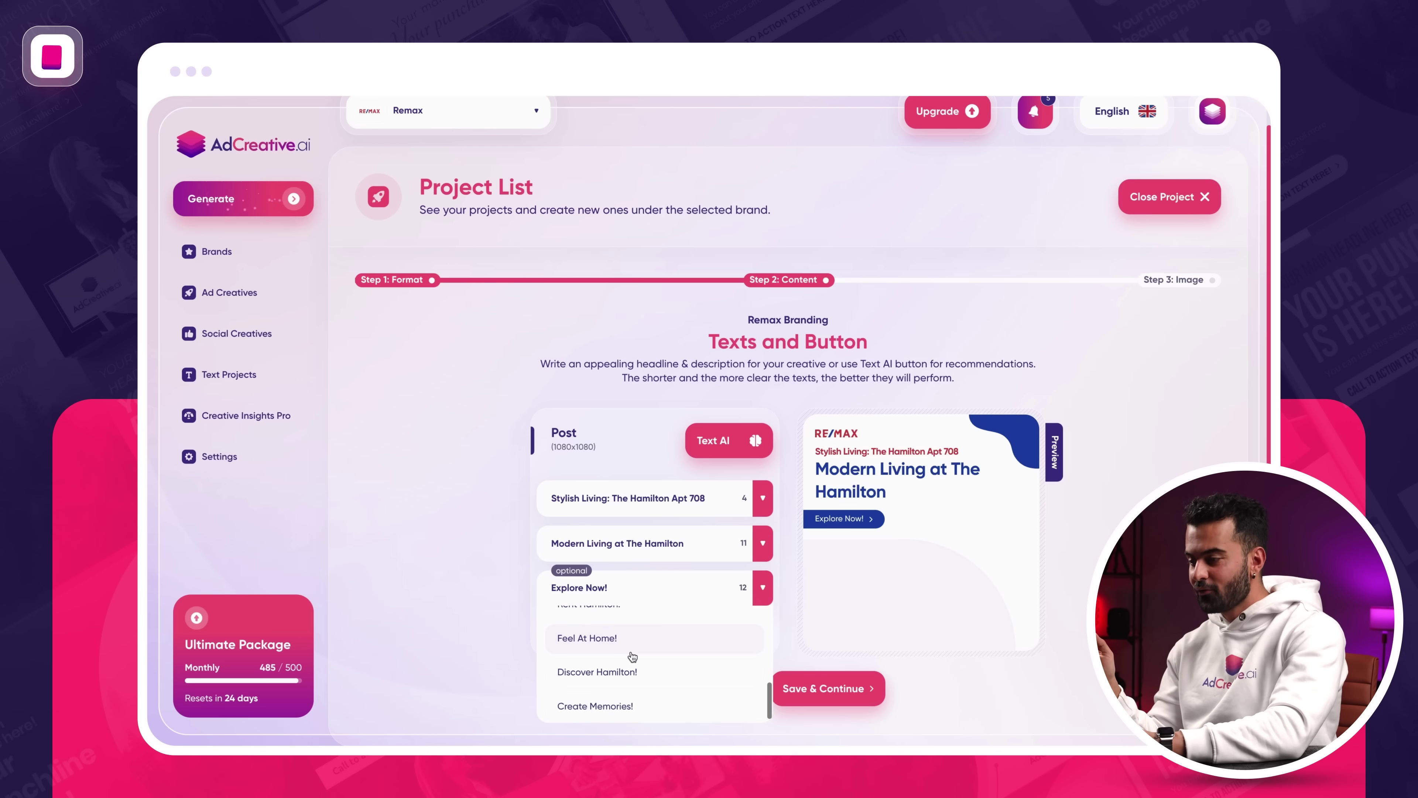
{"action": "left_click", "coordinate": [625, 654]}
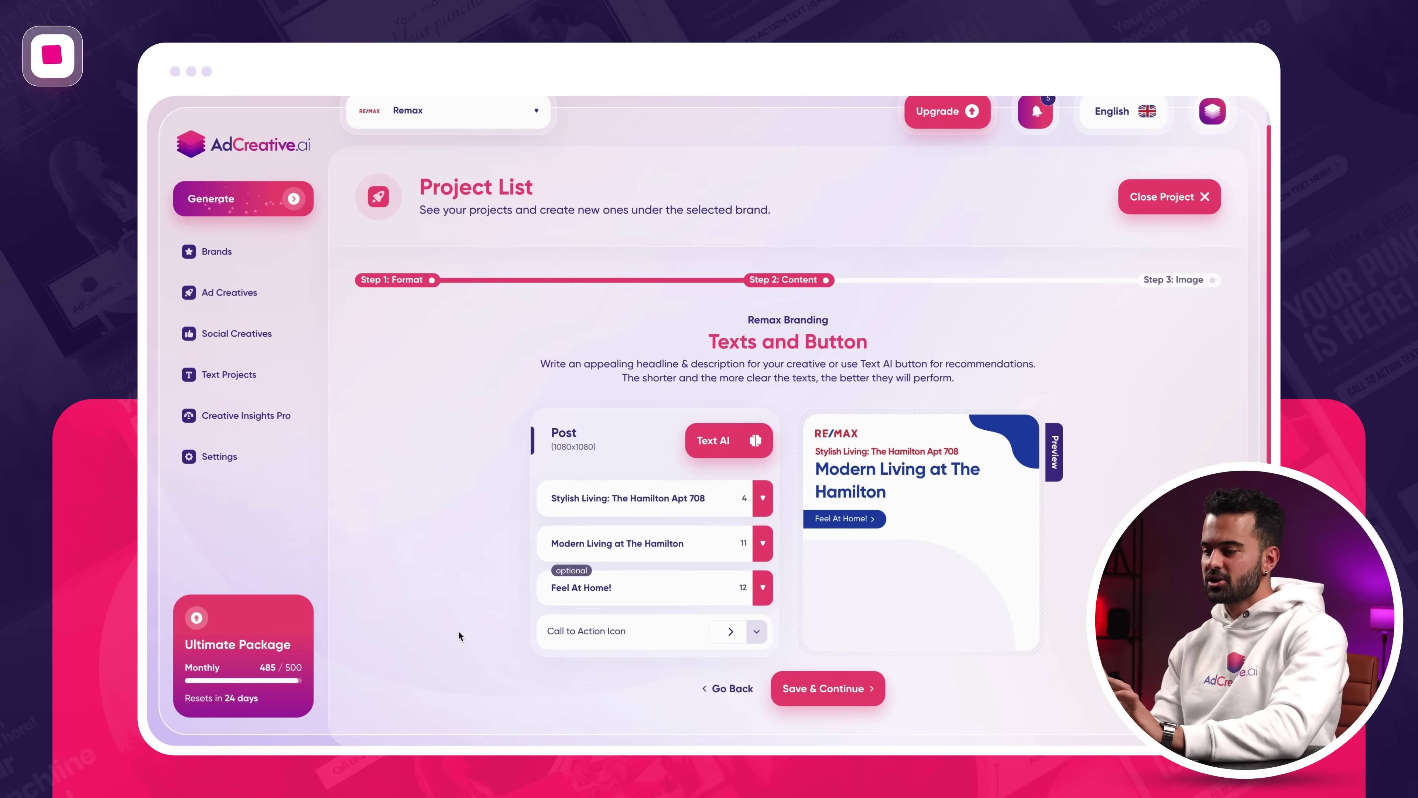
{"action": "left_click", "coordinate": [811, 691]}
{"action": "scroll", "coordinate": [460, 480], "scroll_direction": "down", "scroll_amount": 3}
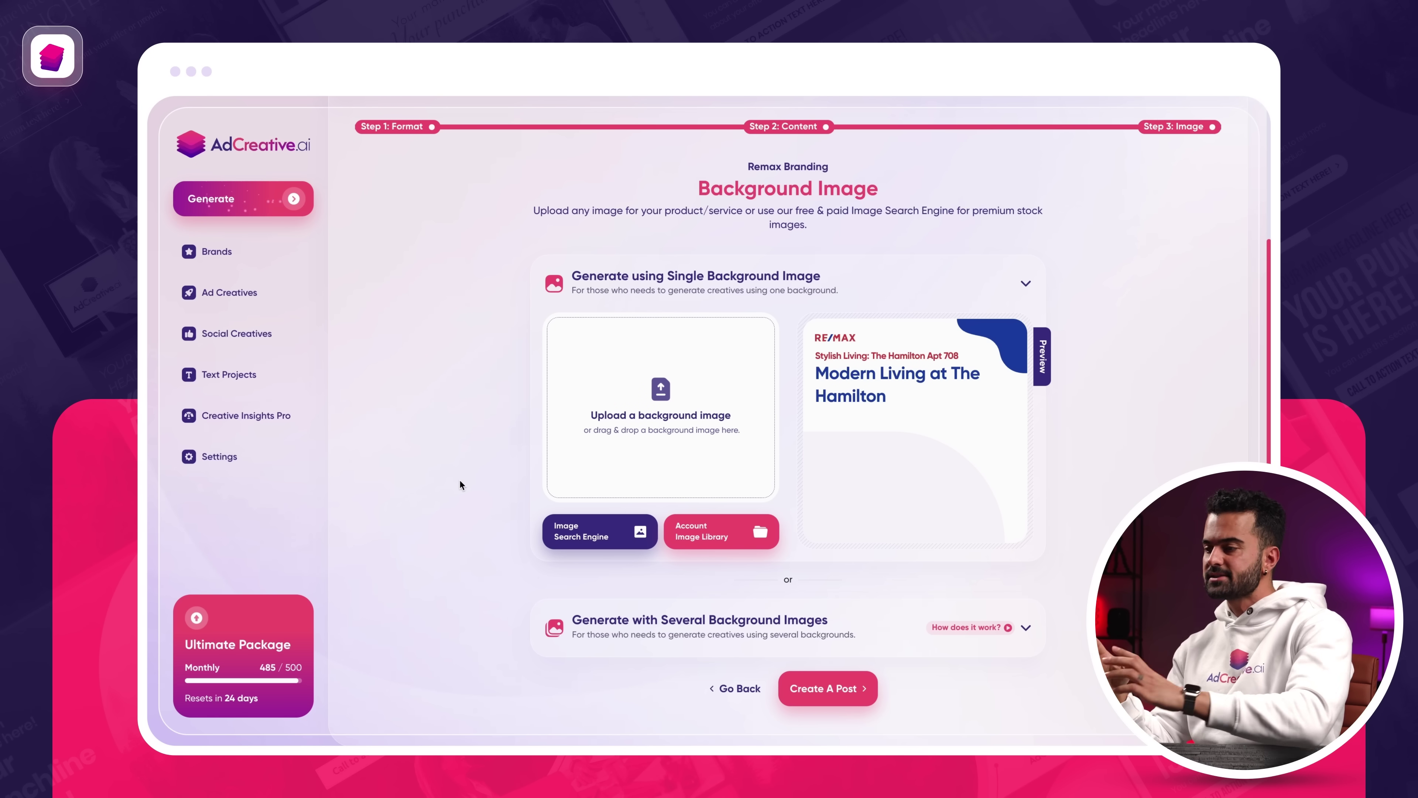
- Look at the Several Background Images option, then open the Account Image Library
{"action": "left_click", "coordinate": [618, 635]}
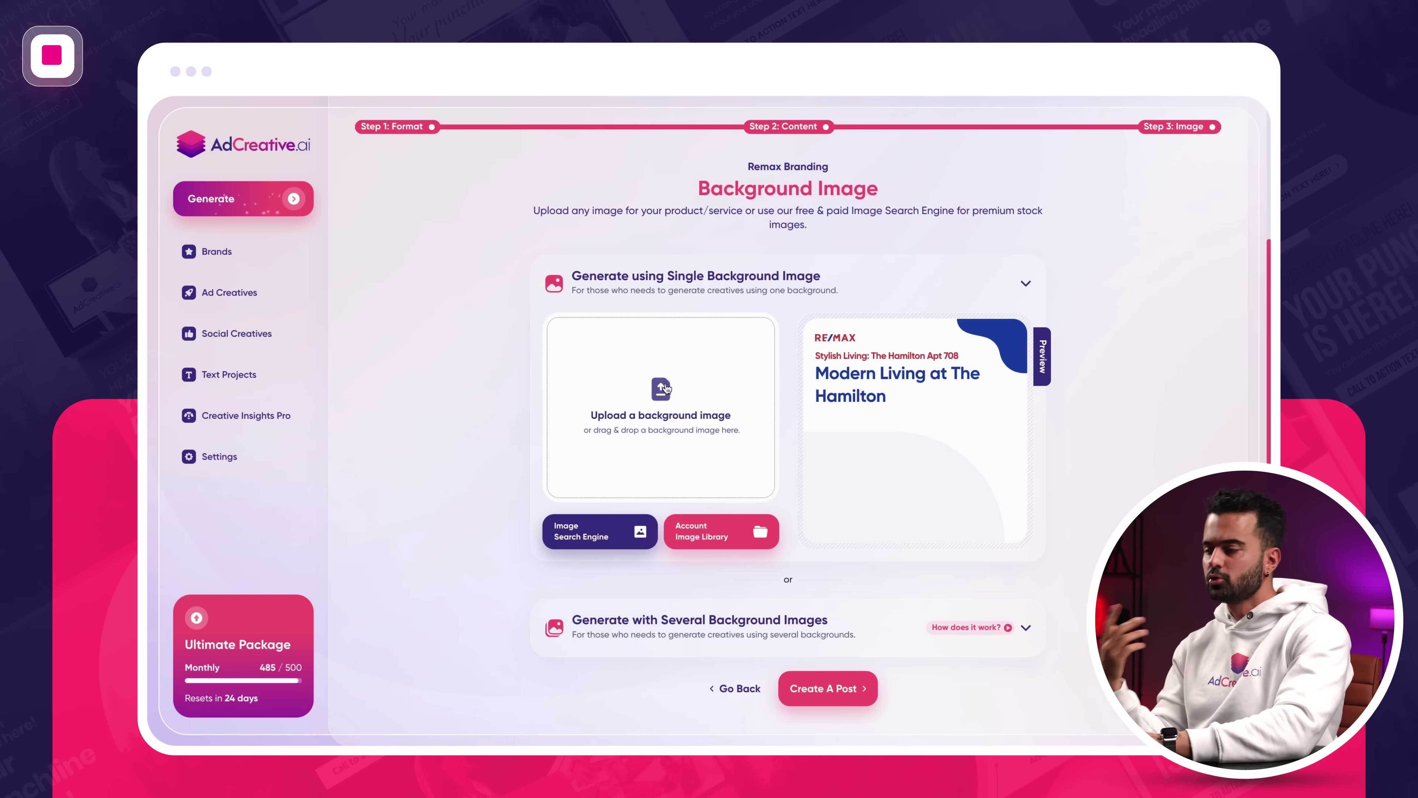
{"action": "left_click", "coordinate": [690, 529]}
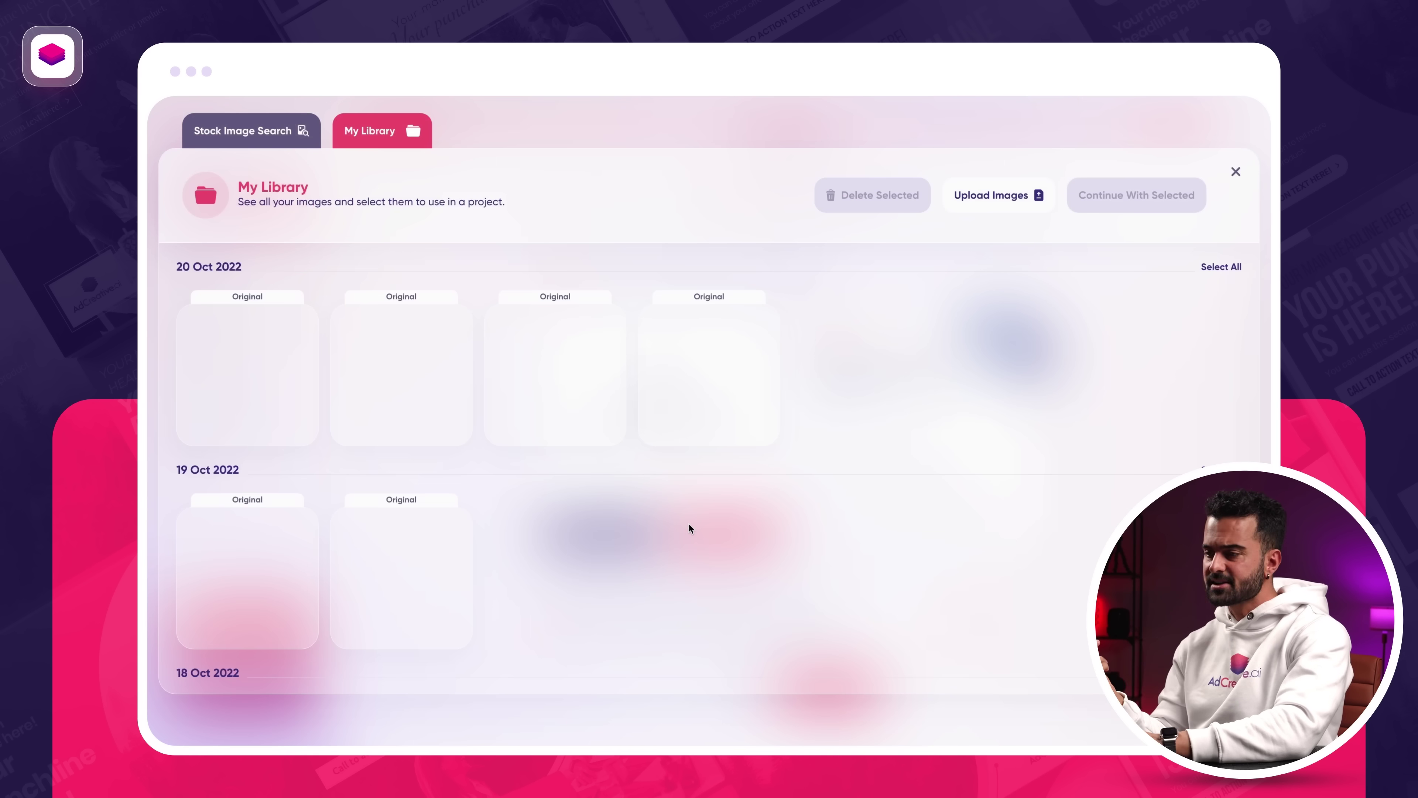
- Close My Library and upload the apartment room JPG from Downloads as the background
{"action": "scroll", "coordinate": [582, 451], "scroll_direction": "down", "scroll_amount": 6}
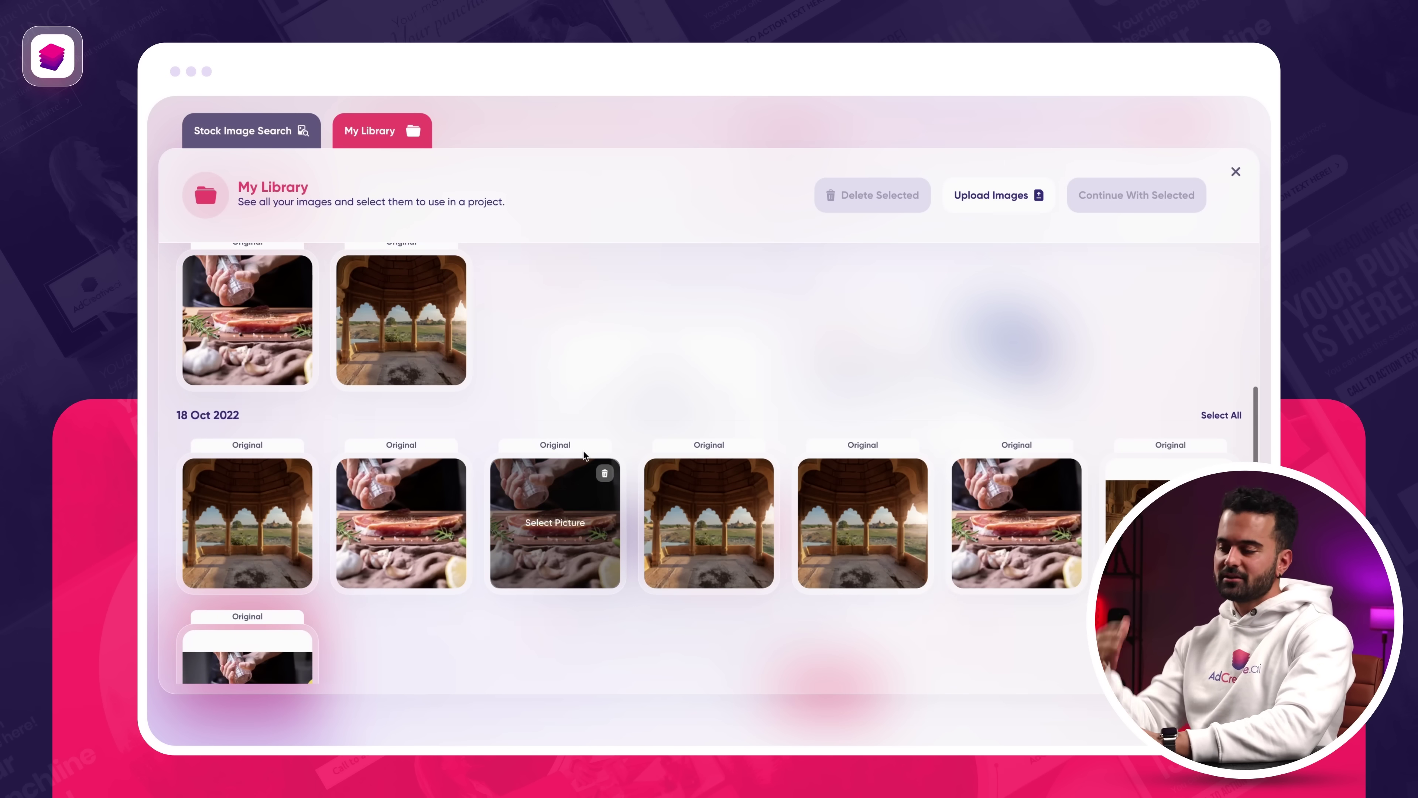
{"action": "scroll", "coordinate": [582, 452], "scroll_direction": "up", "scroll_amount": 6}
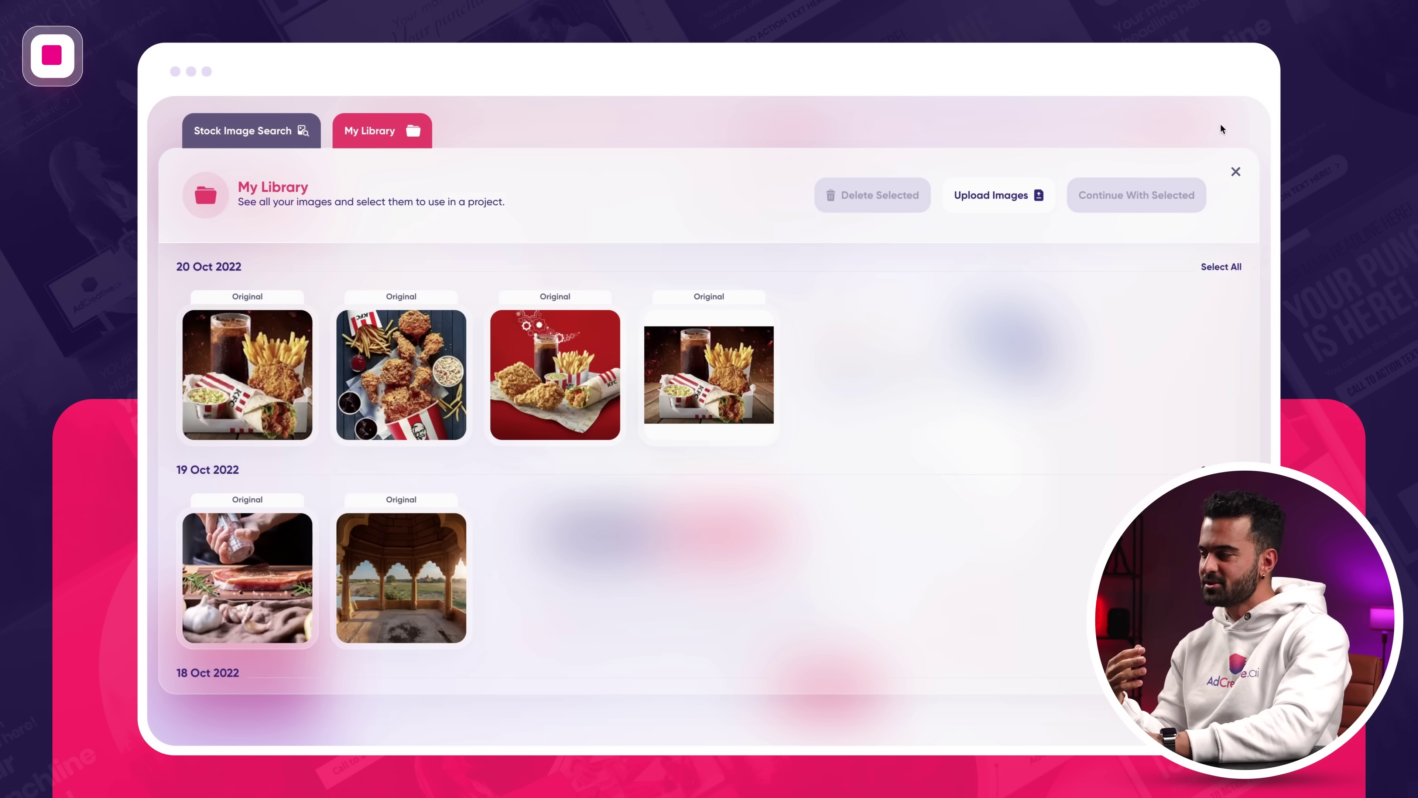
{"action": "left_click", "coordinate": [1235, 171]}
{"action": "left_click", "coordinate": [657, 413]}
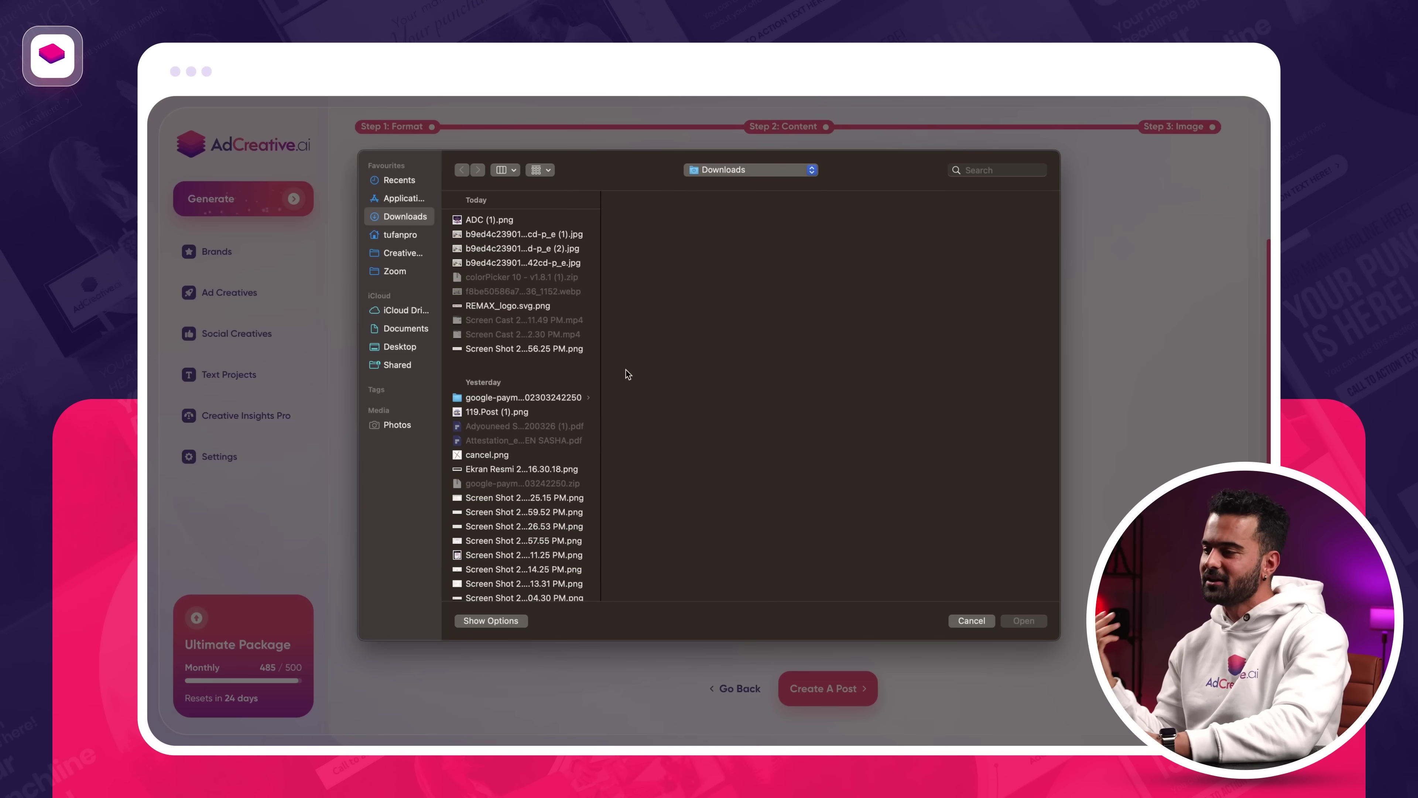
{"action": "left_click", "coordinate": [489, 240]}
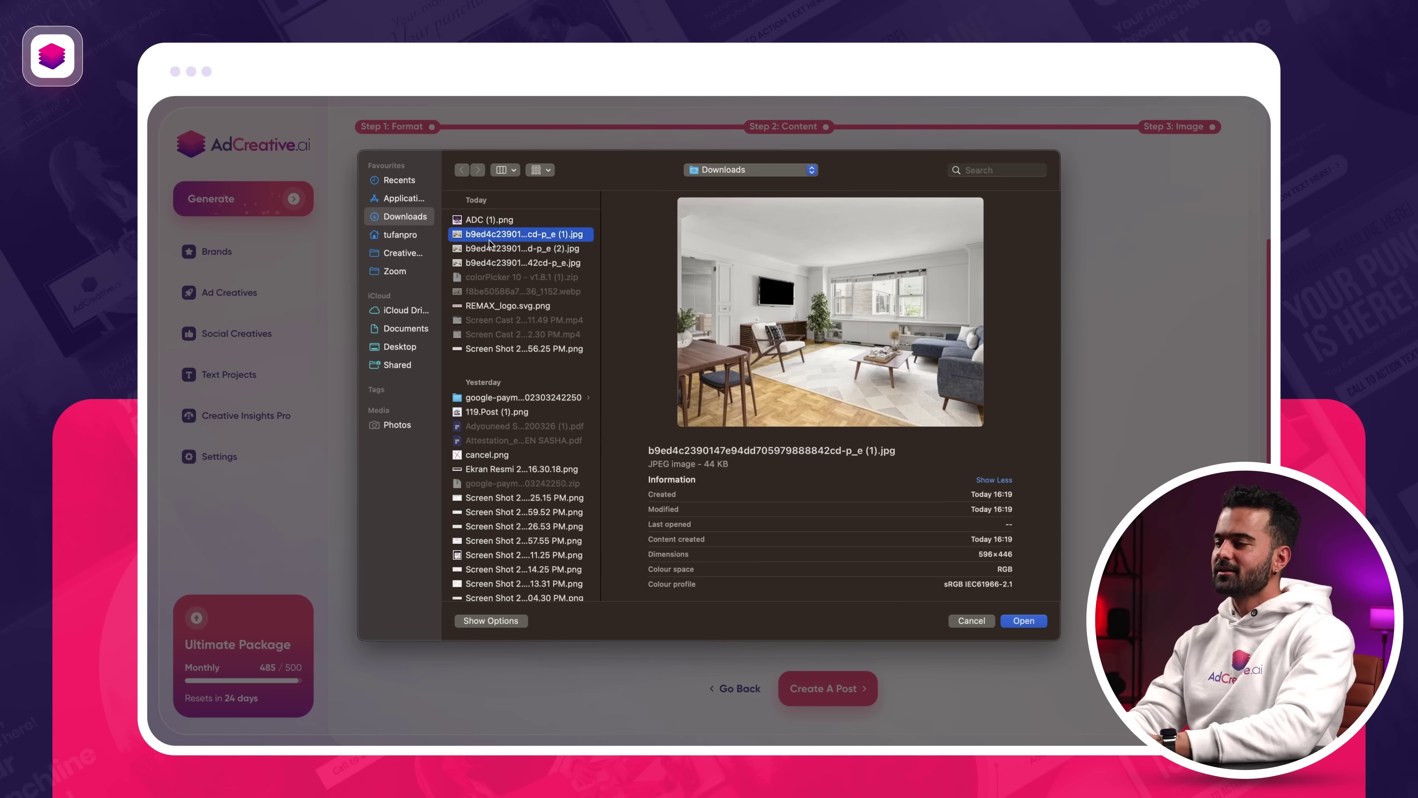
{"action": "double_click", "coordinate": [488, 239]}
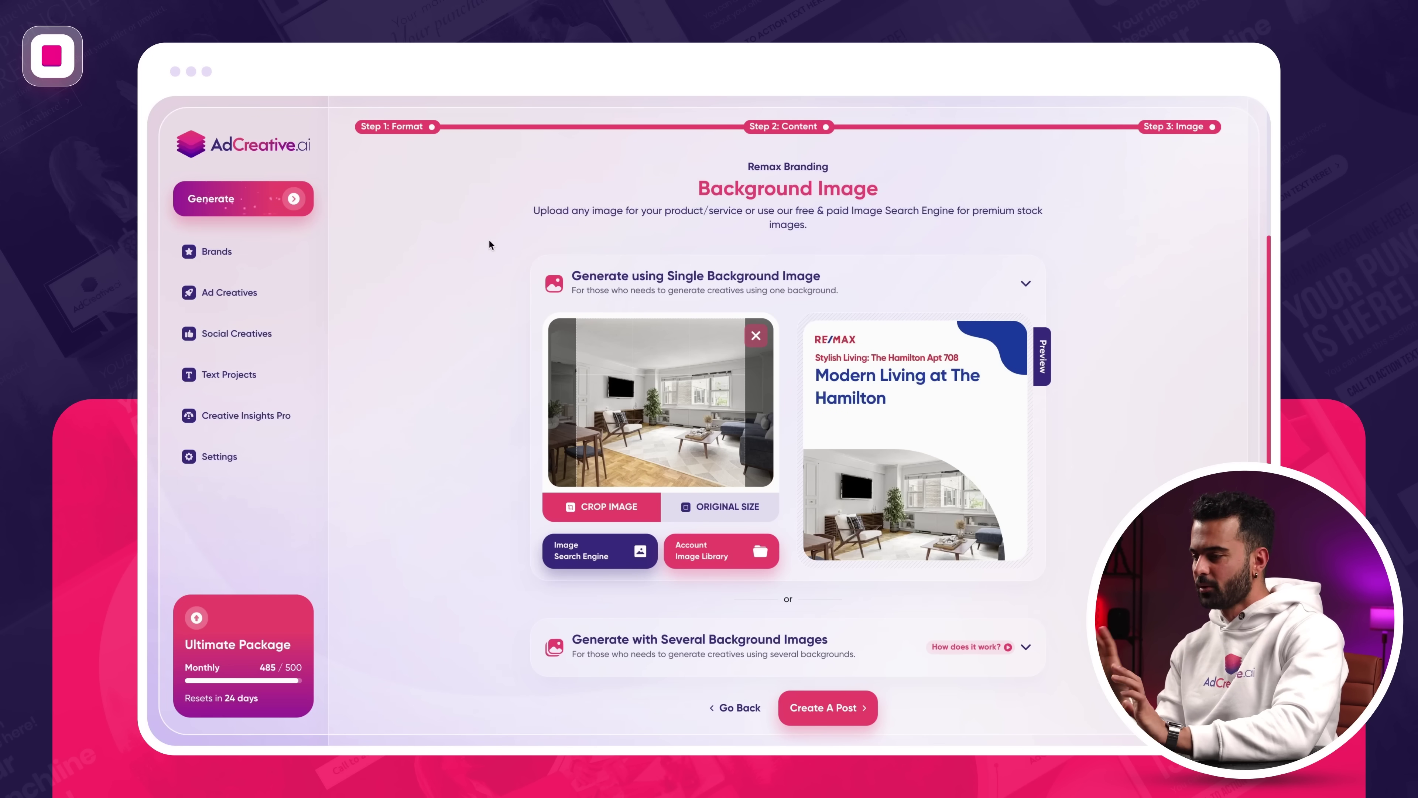
- Shift the room photo's crop slightly right and create the post
{"action": "left_click_drag", "start_coordinate": [592, 402], "coordinate": [601, 403]}
{"action": "scroll", "coordinate": [601, 402], "scroll_direction": "down", "scroll_amount": 1}
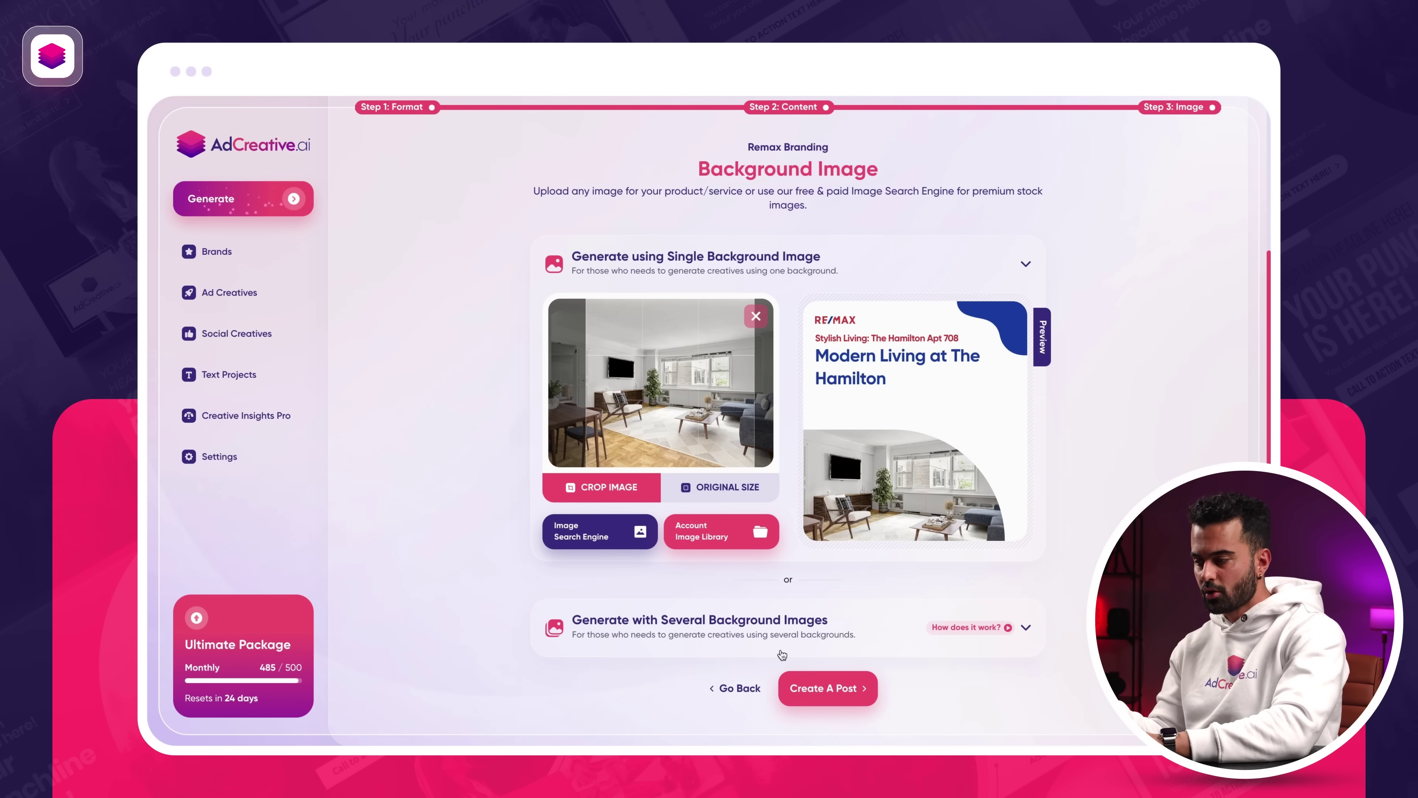
{"action": "left_click", "coordinate": [827, 689]}
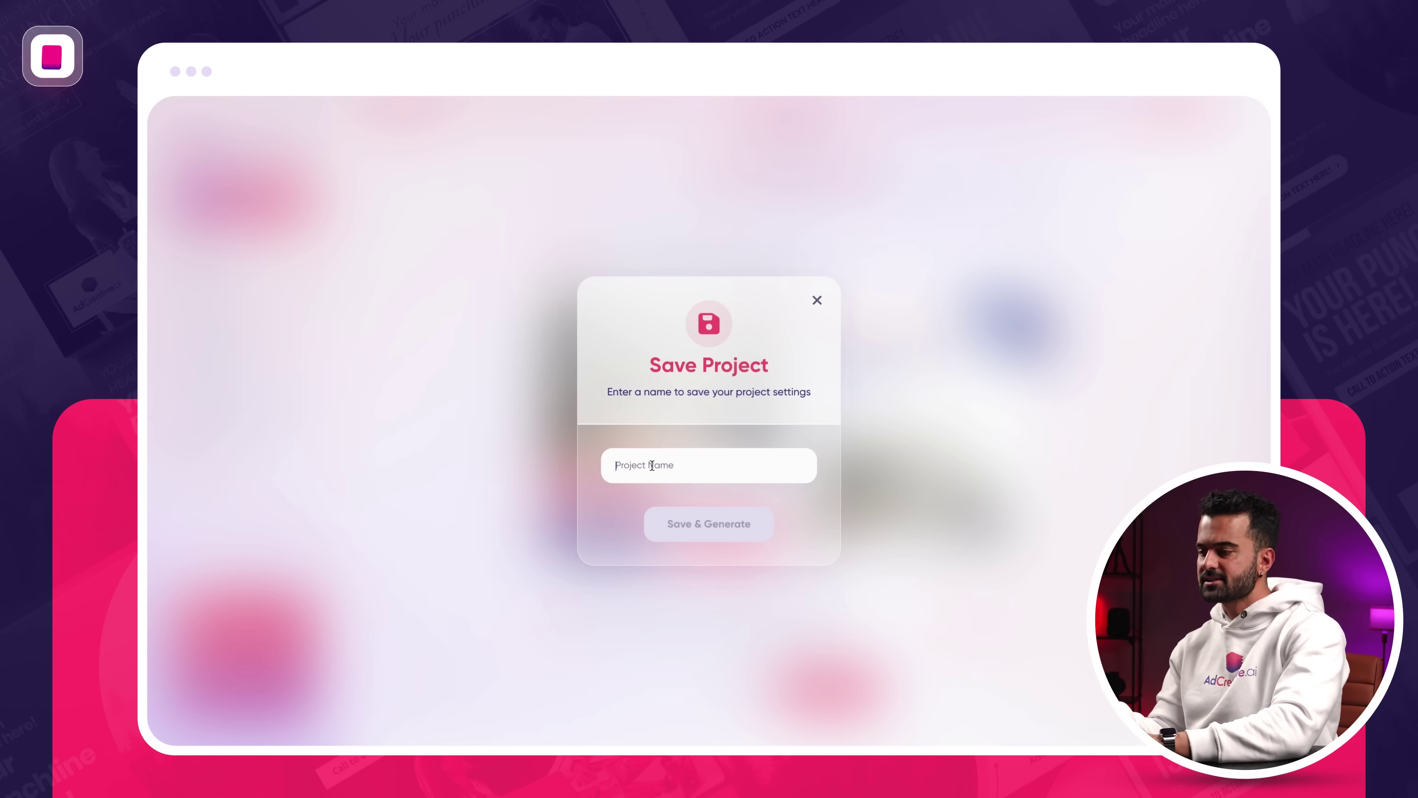
- Name the project 'The Hamilton 708' and start saving and generating the ads
{"action": "type", "text": "The Mi"}
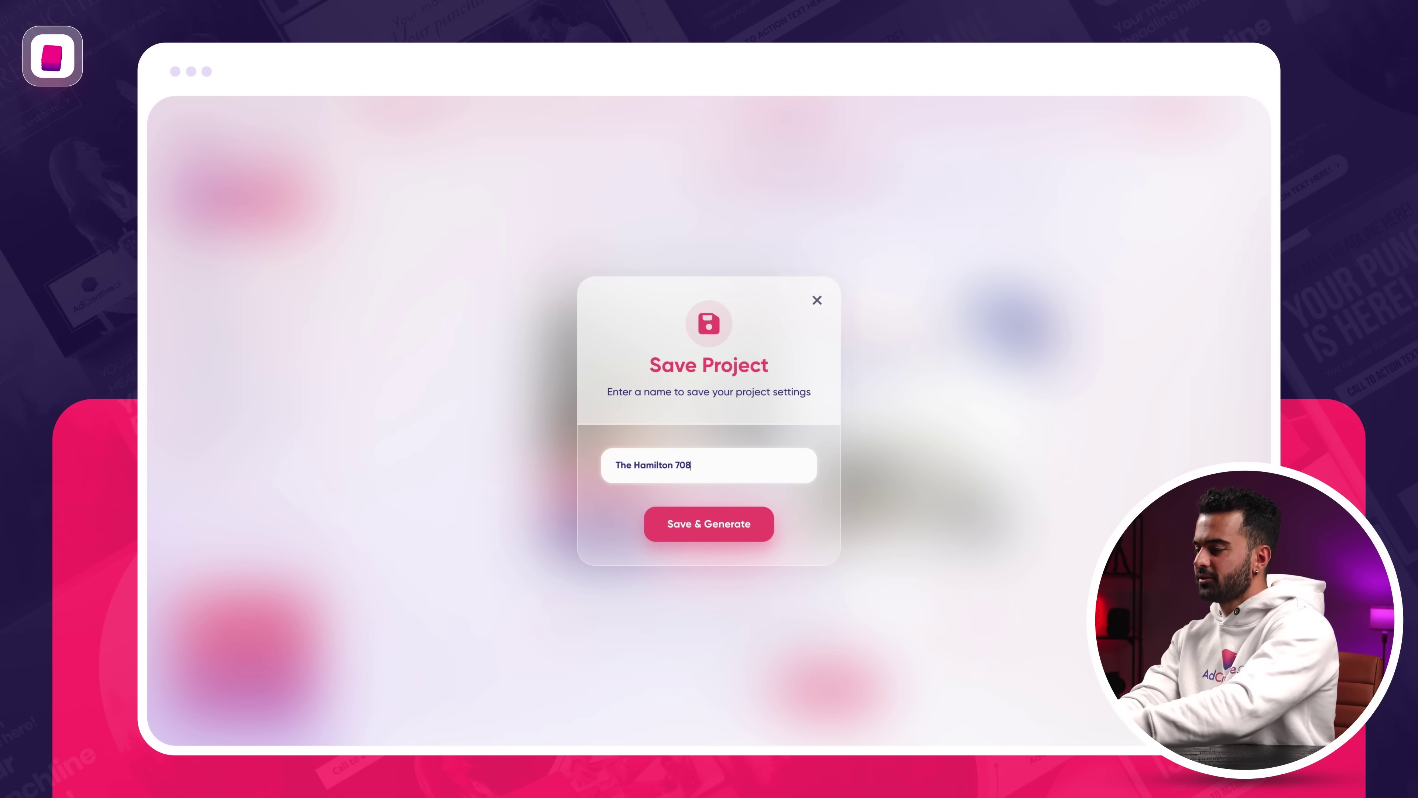
{"action": "left_click", "coordinate": [673, 523]}
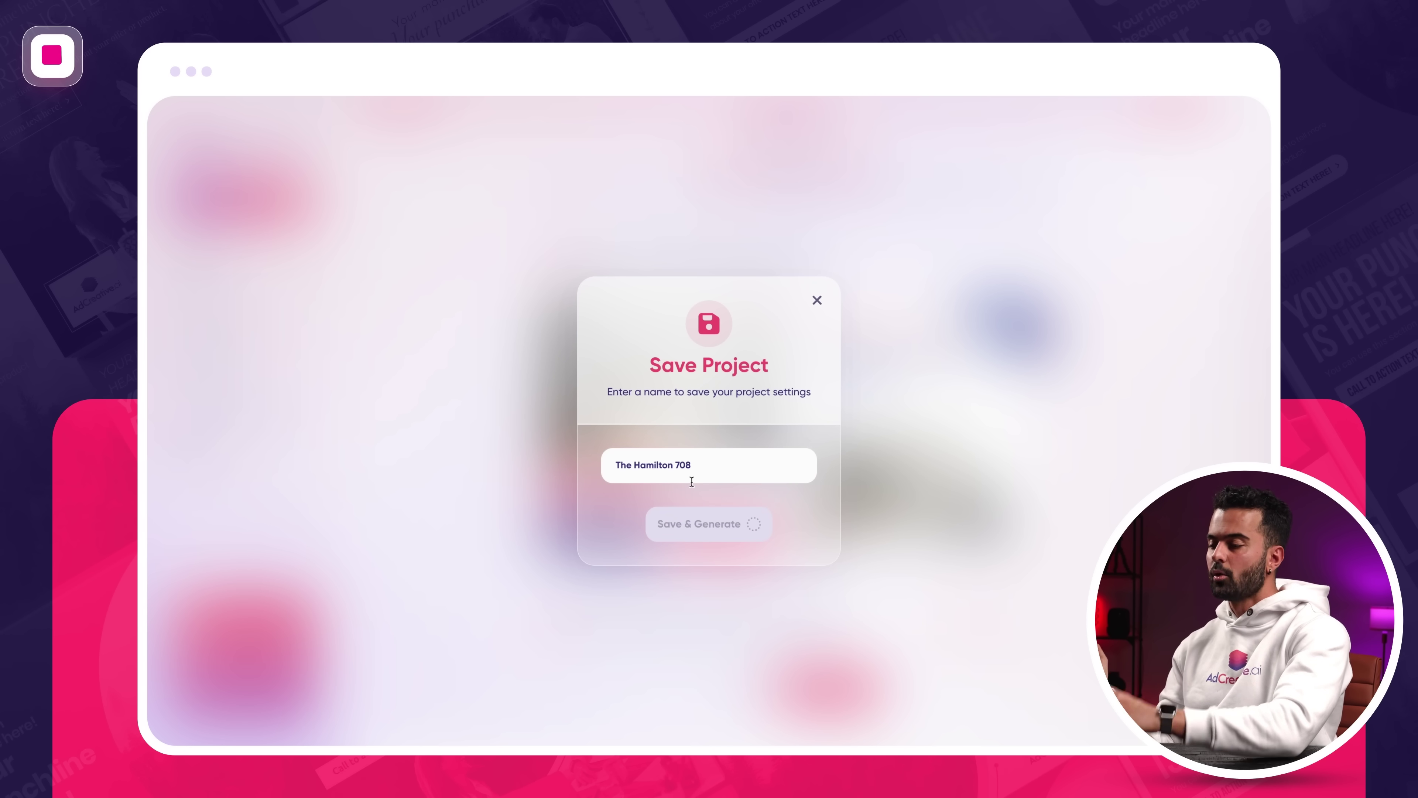